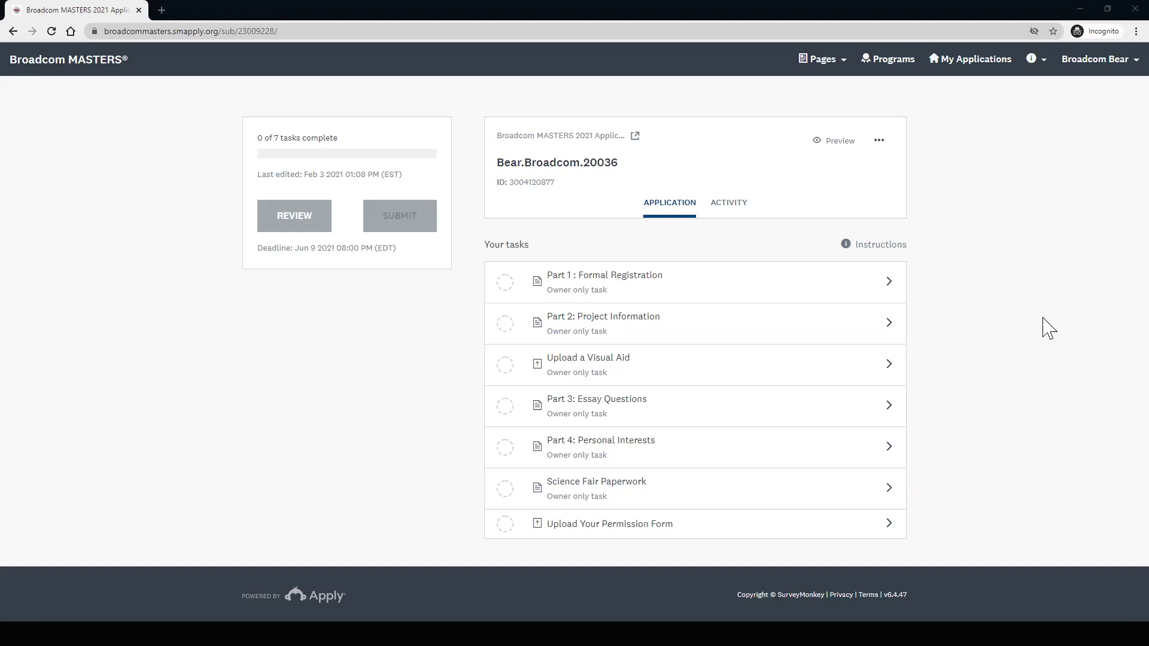
Step: Open the Part 1: Formal Registration task and skim its first page from student information to parent/guardian information
left_click(852, 291)
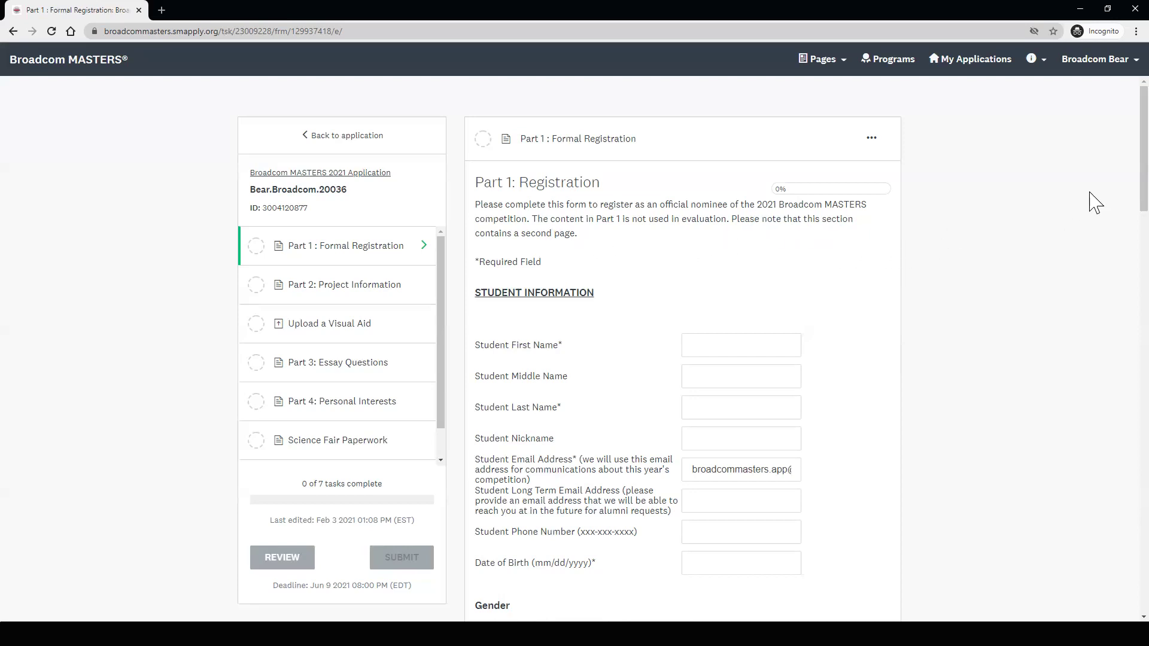
scroll(1116, 152, "down", 1)
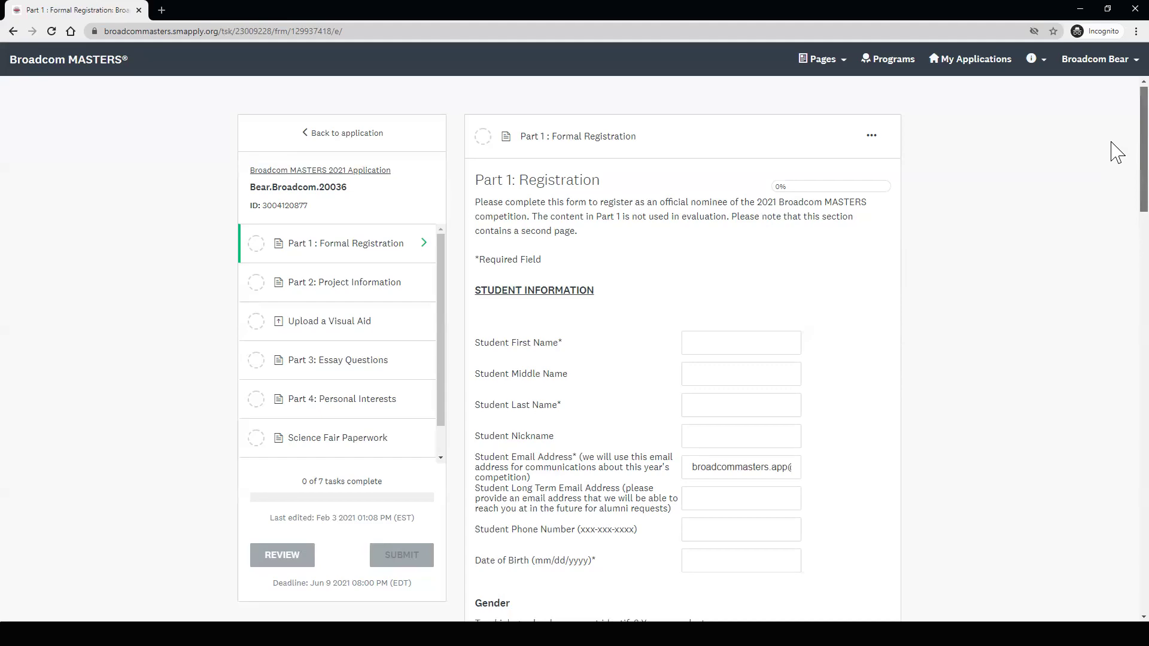
scroll(1117, 153, "down", 18)
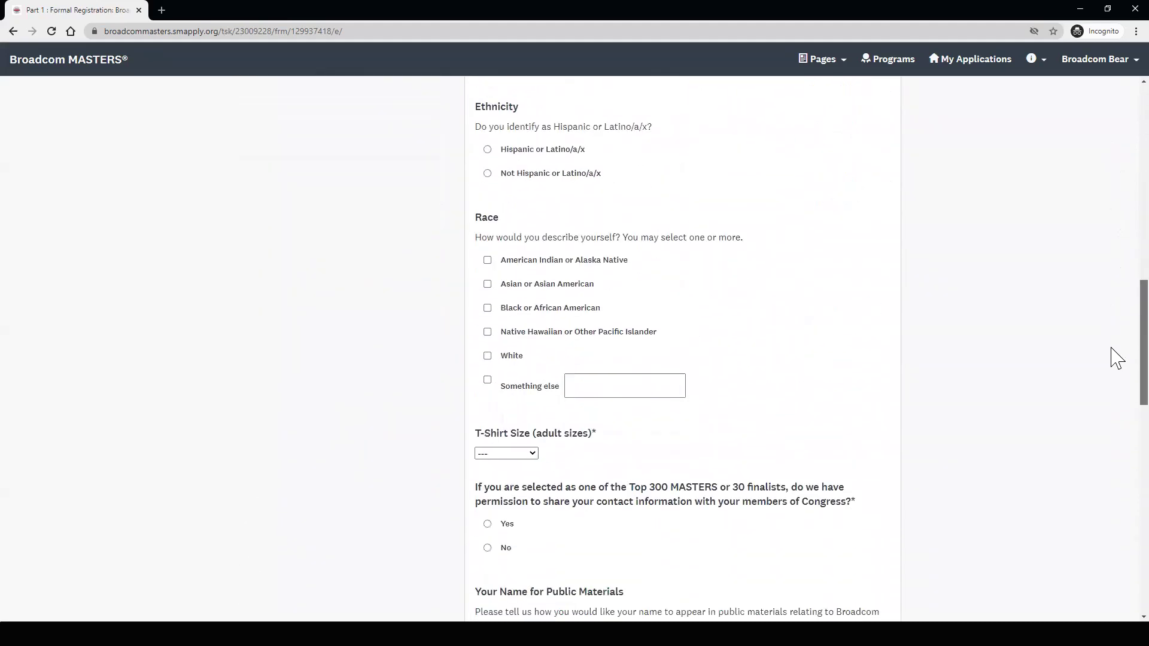
scroll(1116, 358, "down", 18)
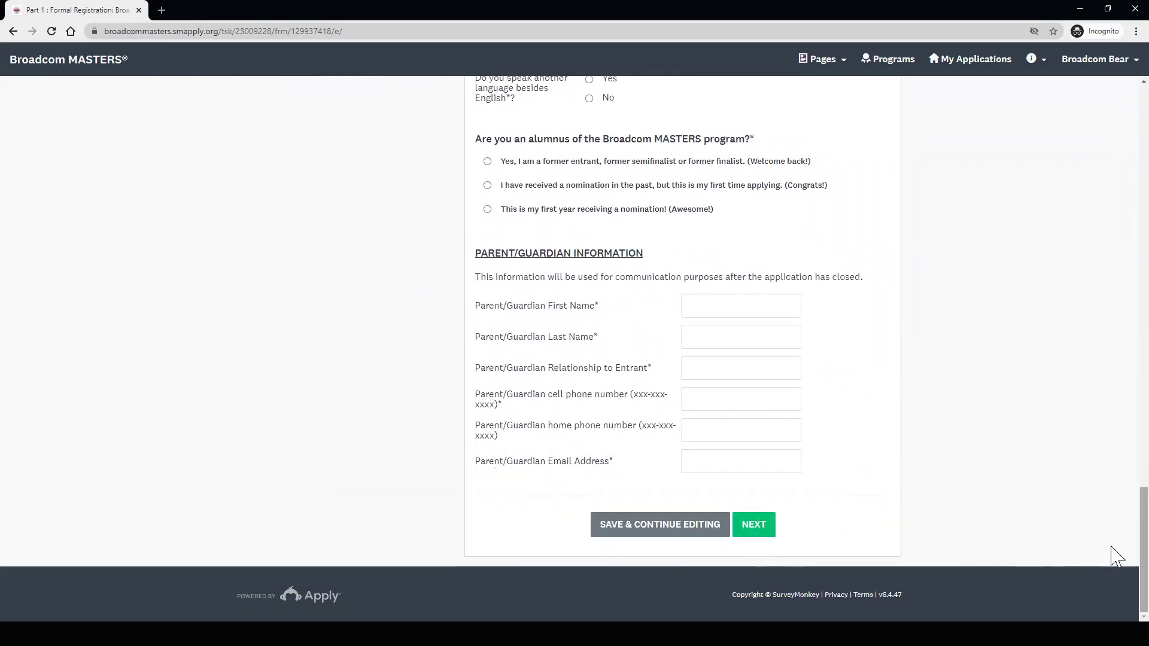
scroll(1116, 553, "up", 10)
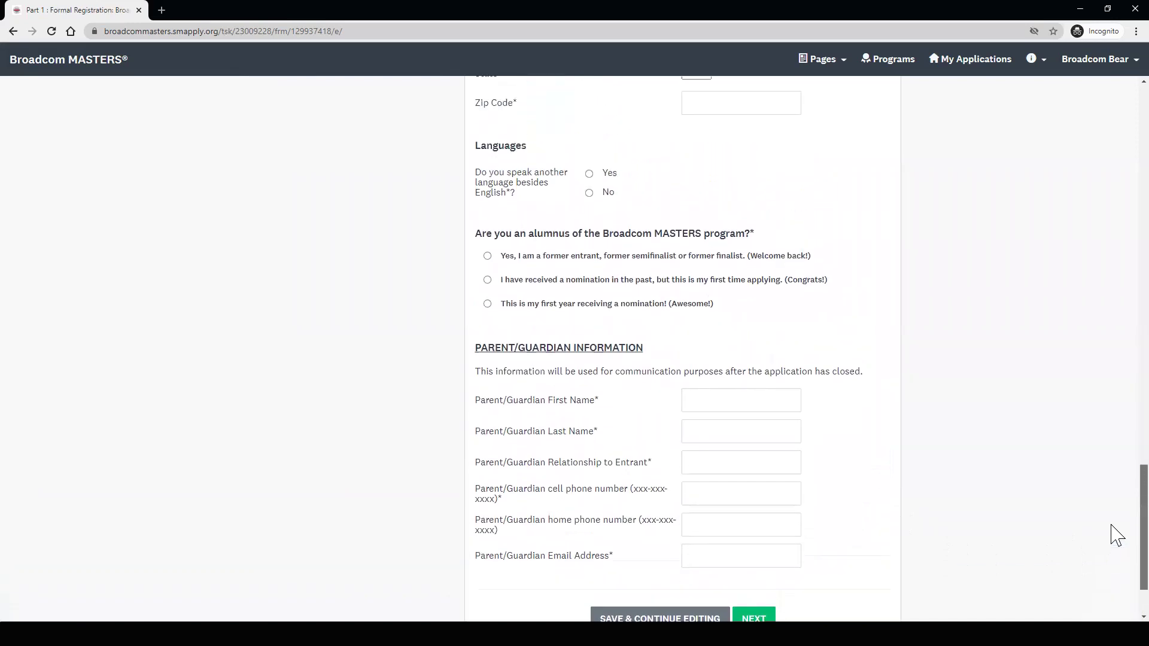
scroll(1113, 298, "up", 10)
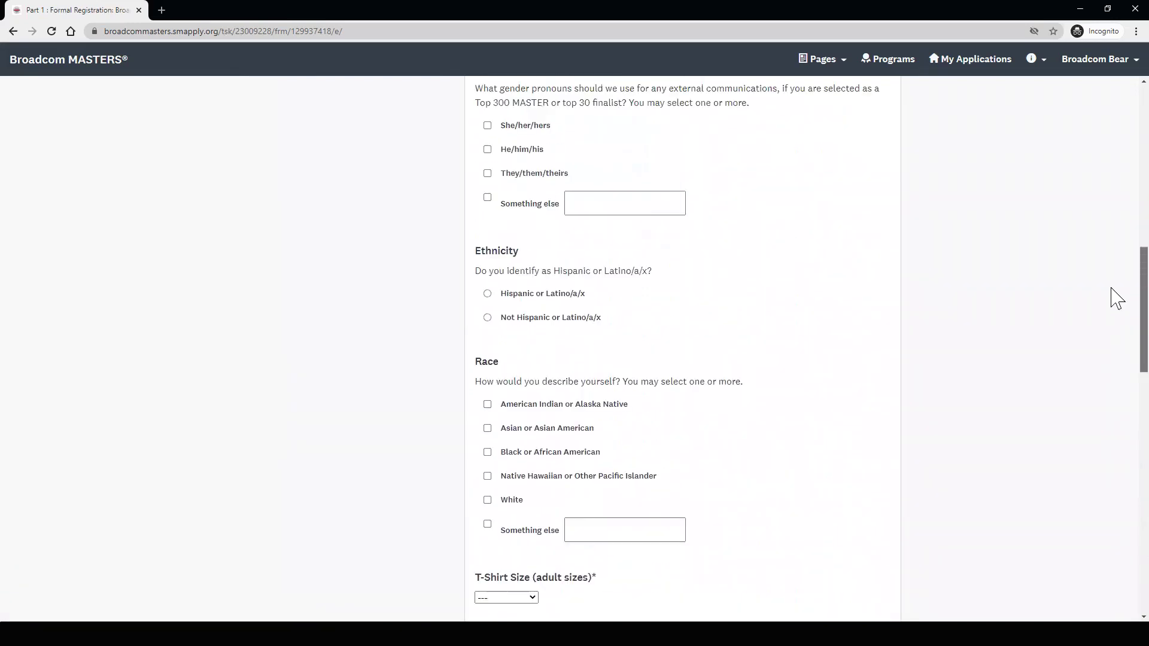
scroll(1116, 213, "up", 2)
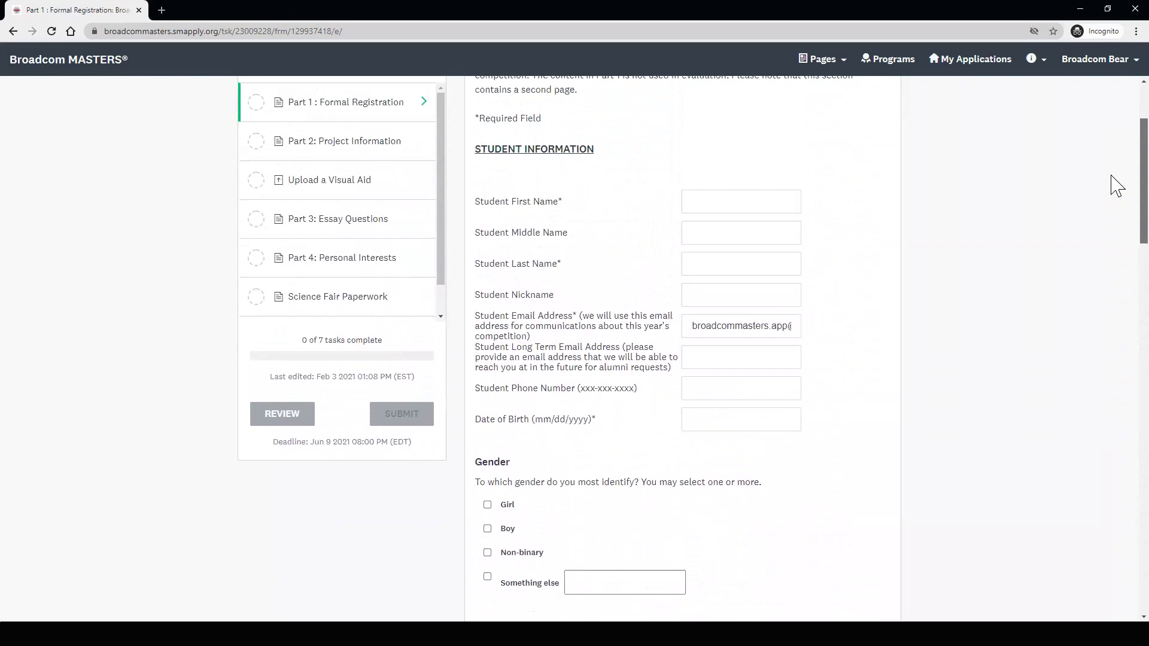
scroll(1117, 180, "up", 2)
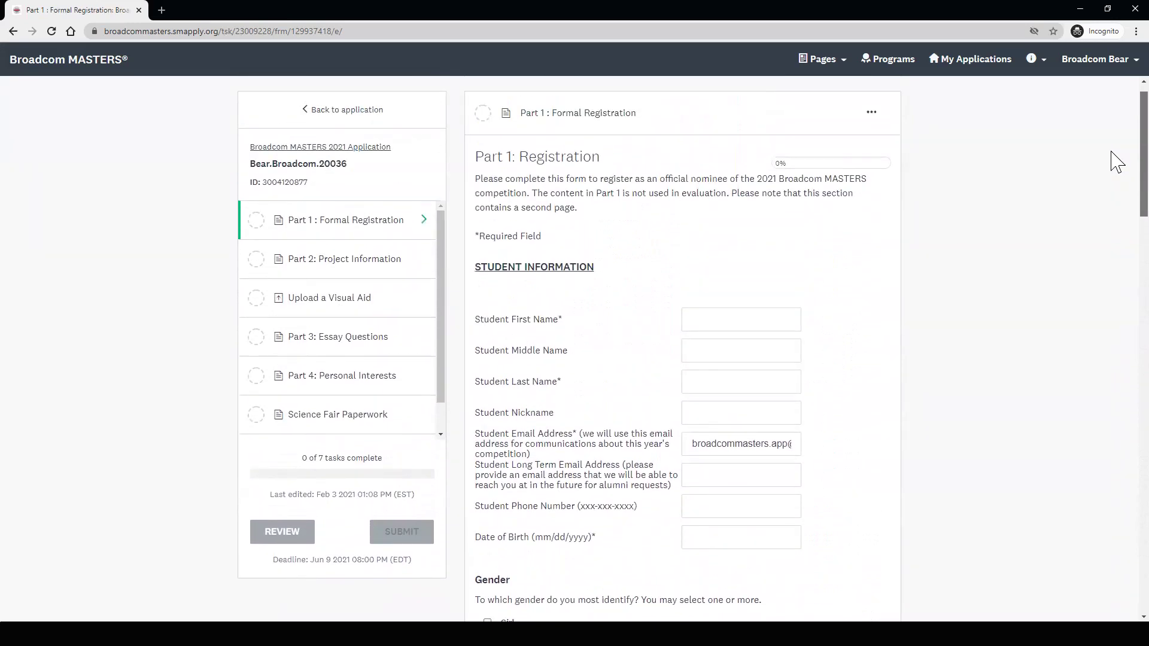
Step: Examine the student information, gender, ethnicity, race, T-shirt size, public materials name, mailing address and language questions
scroll(1116, 165, "down", 2)
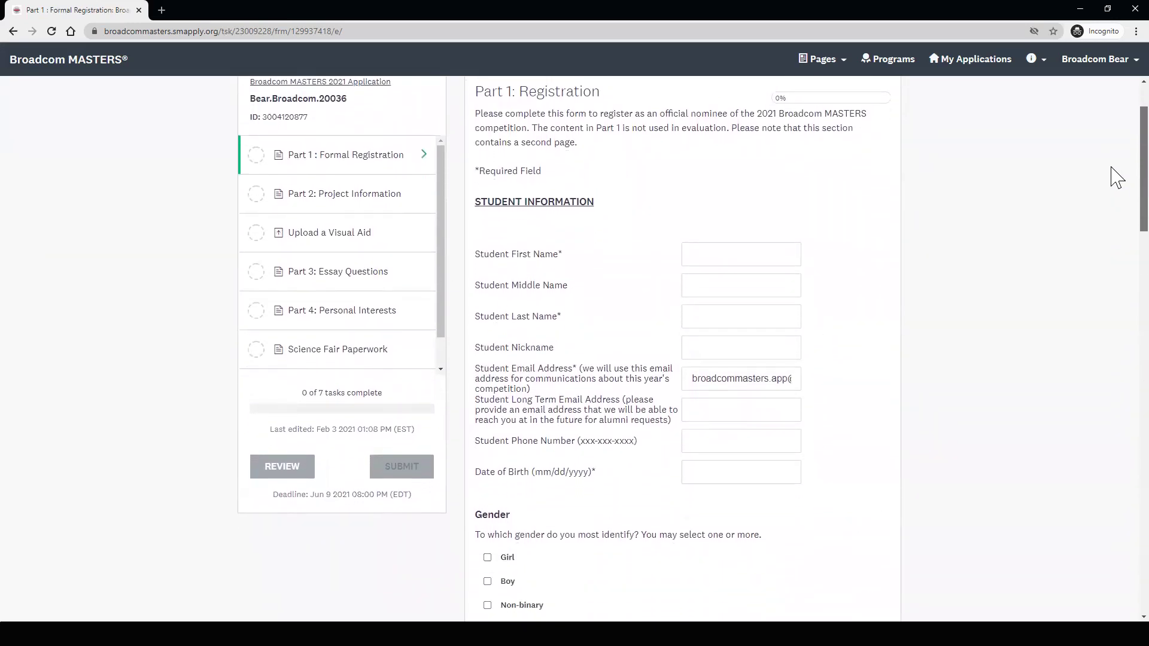
scroll(1117, 191, "down", 1)
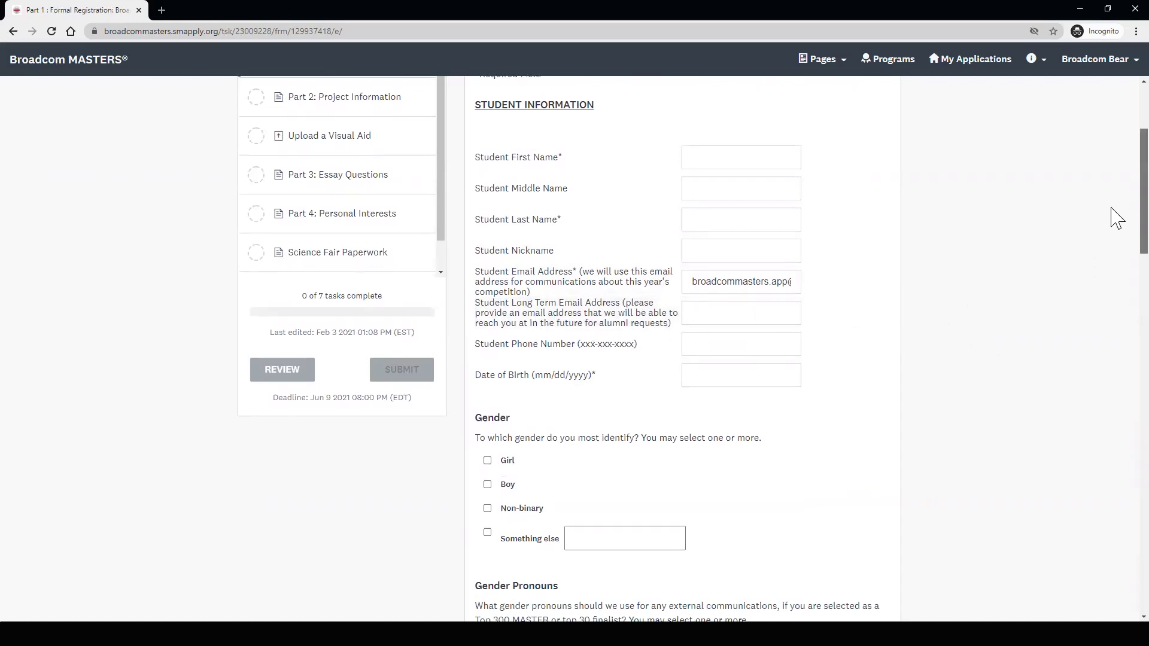
scroll(1111, 218, "down", 3)
scroll(1115, 275, "down", 1)
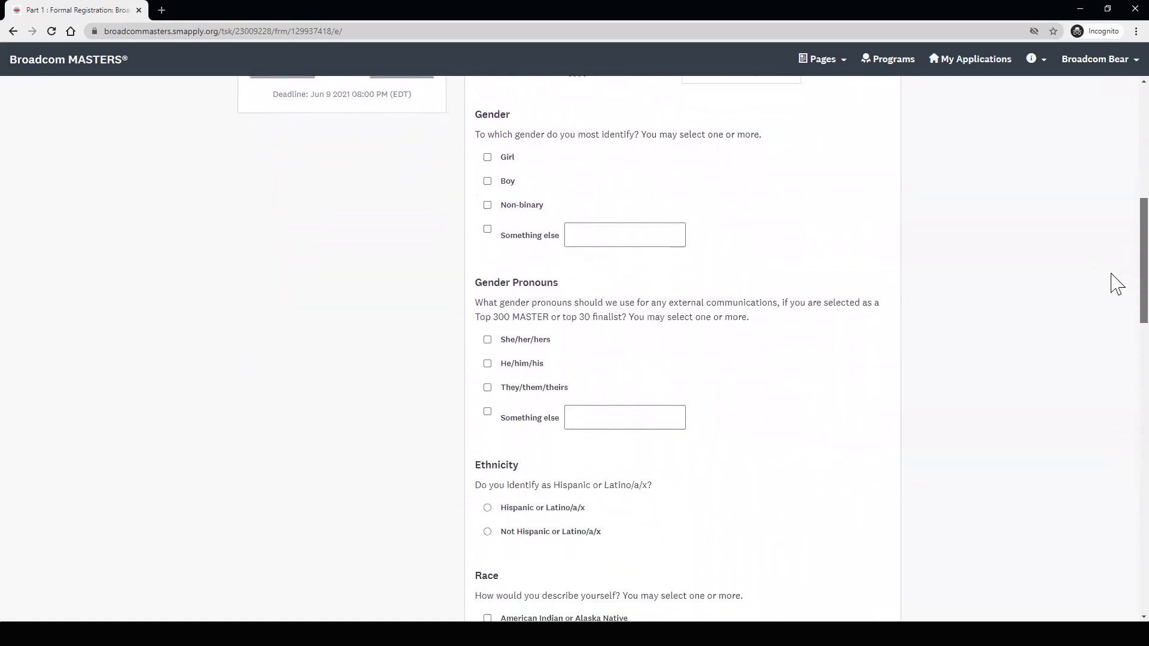
scroll(1112, 299, "down", 2)
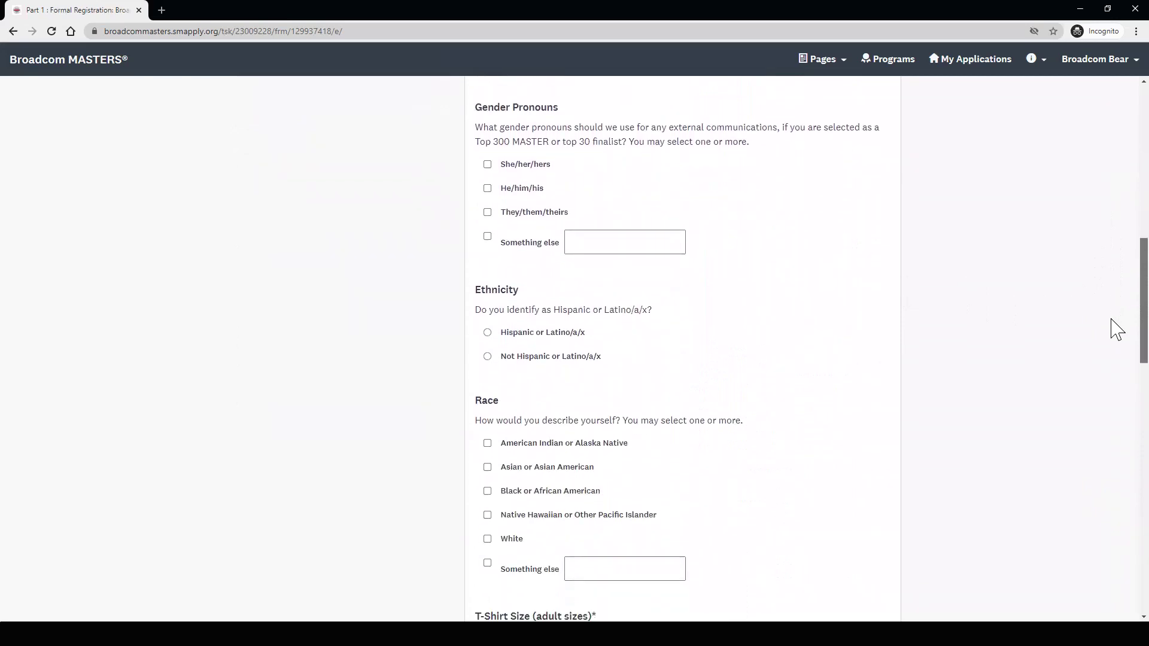
scroll(1111, 329, "down", 1)
scroll(1115, 359, "down", 2)
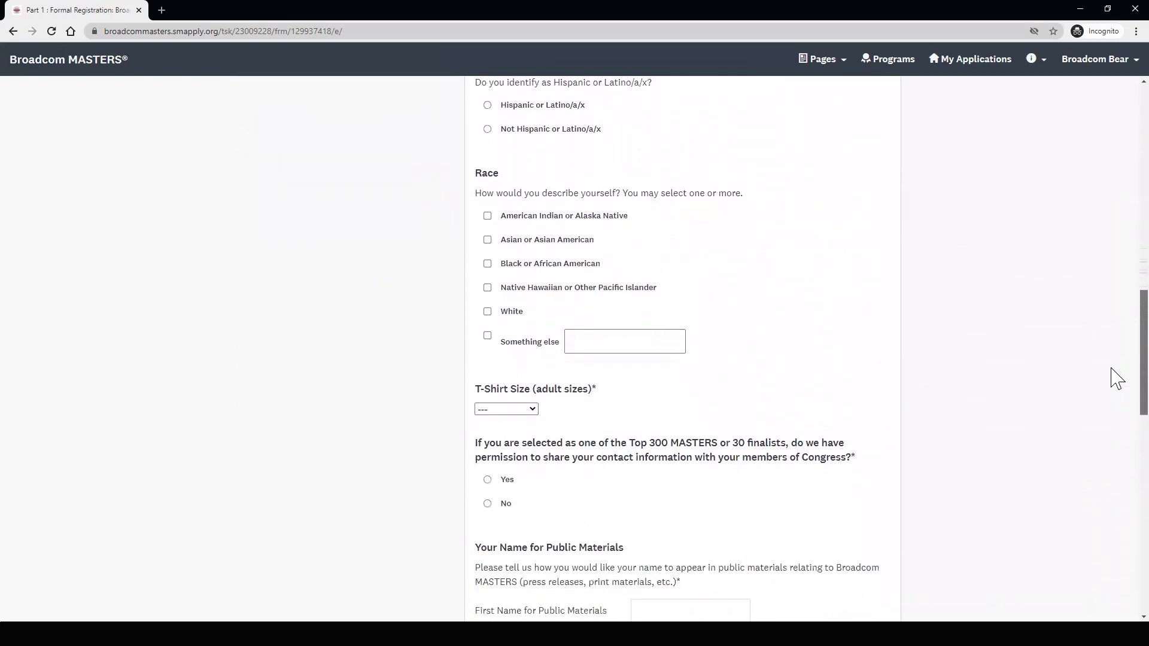
scroll(1117, 383, "down", 1)
scroll(1116, 400, "down", 3)
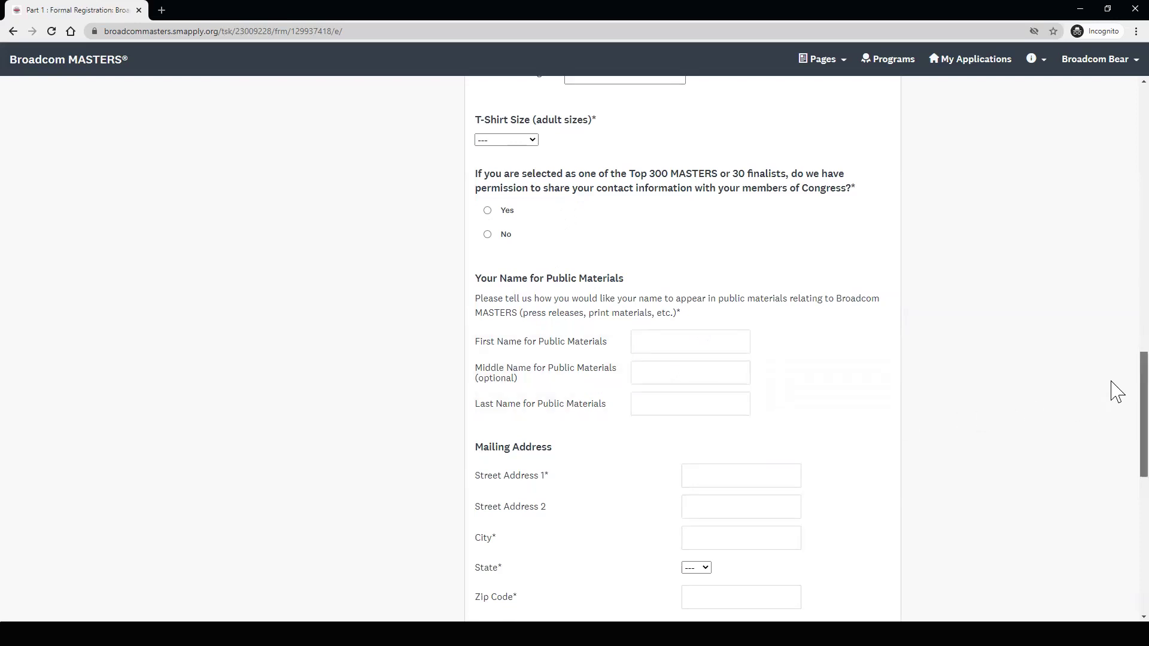
scroll(1116, 396, "down", 2)
scroll(1116, 412, "down", 1)
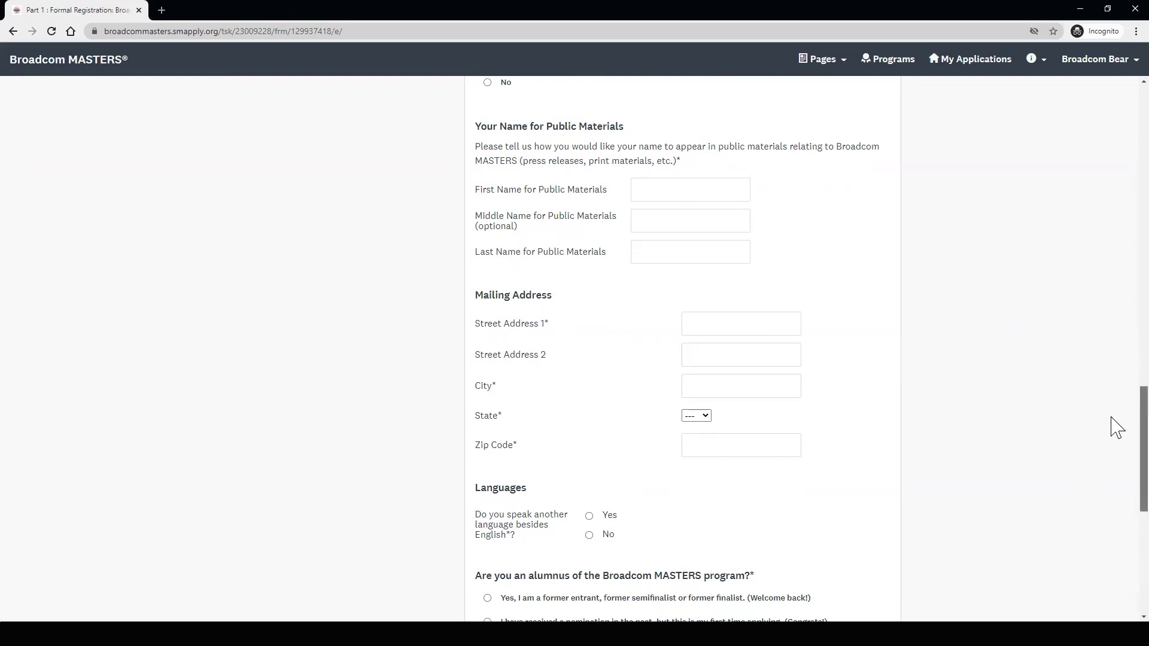
scroll(1114, 430, "down", 2)
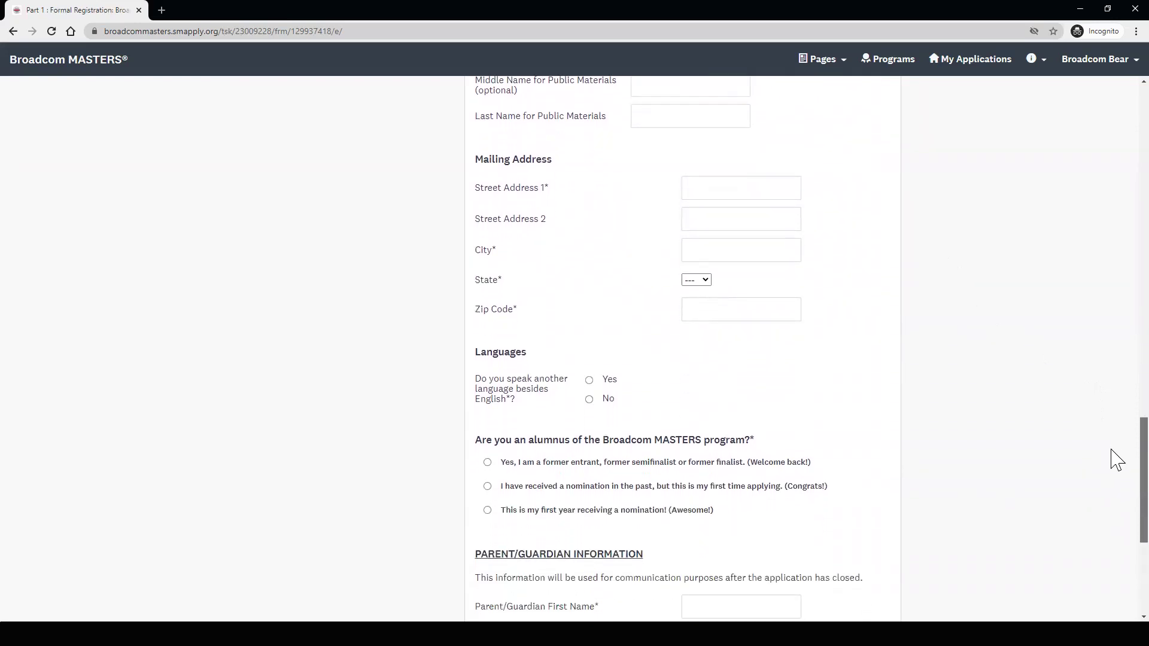
scroll(1113, 461, "down", 2)
scroll(1117, 482, "down", 1)
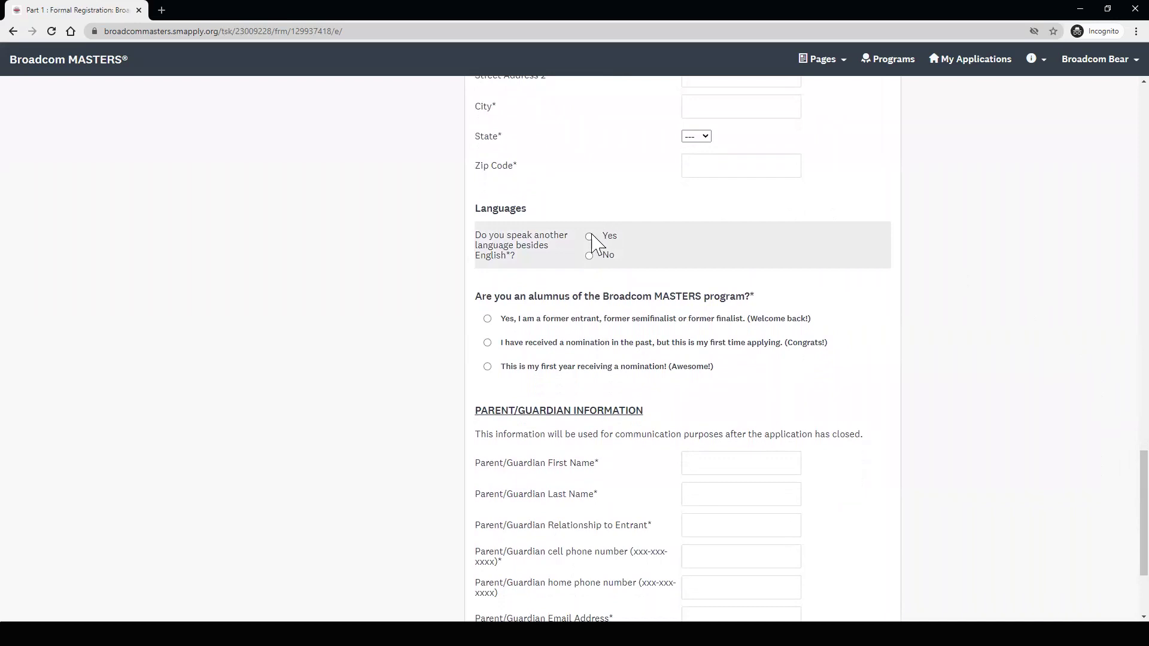
Step: Preview the language choices offered for a Yes answer, and answer No to speaking another language besides English
left_click(590, 237)
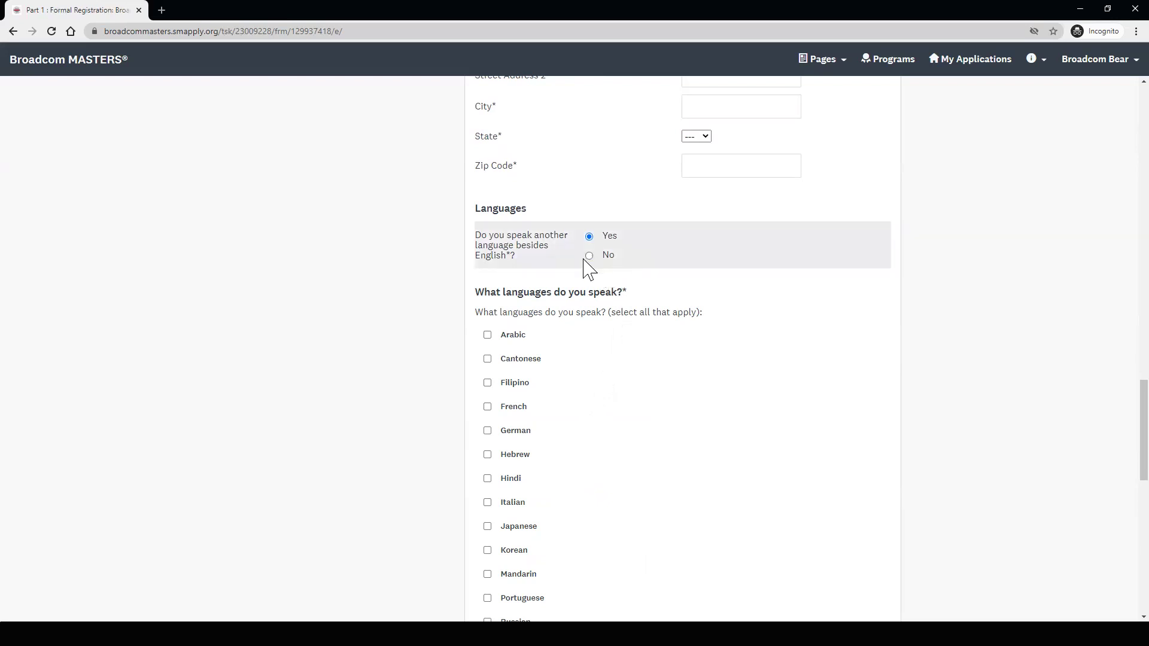
scroll(584, 313, "down", 1)
scroll(584, 312, "down", 2)
scroll(584, 312, "up", 2)
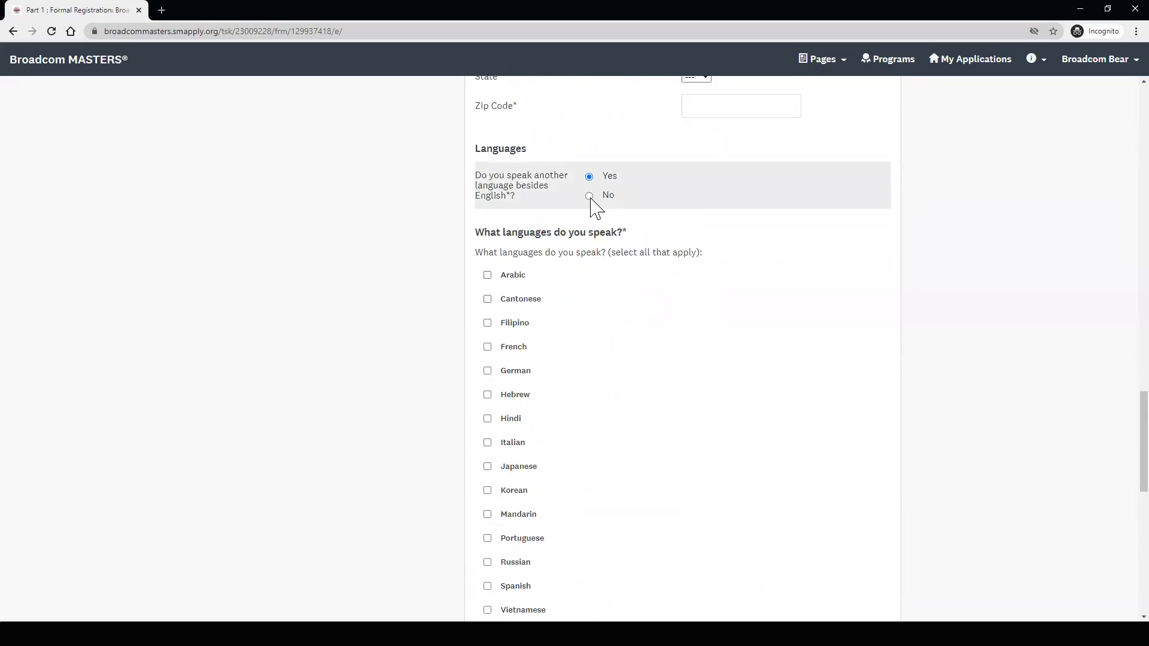
left_click(589, 196)
left_click(590, 178)
left_click(589, 196)
Step: Continue to the registration form's second page and try out the current school search field without entering a school
scroll(995, 318, "down", 1)
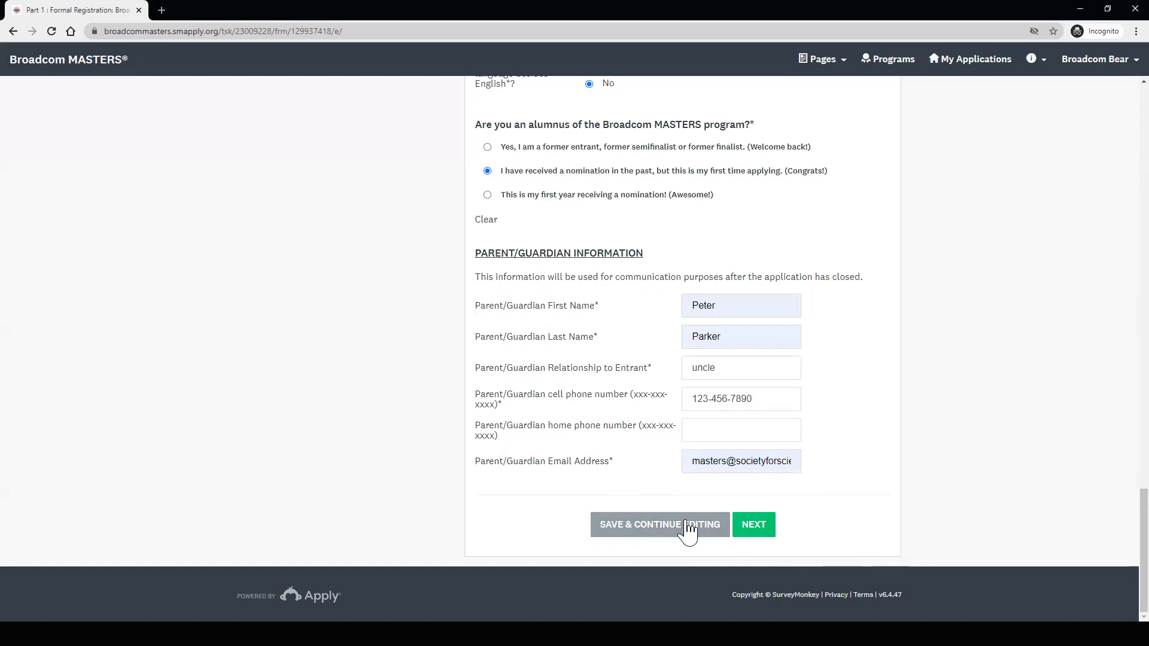
left_click(758, 526)
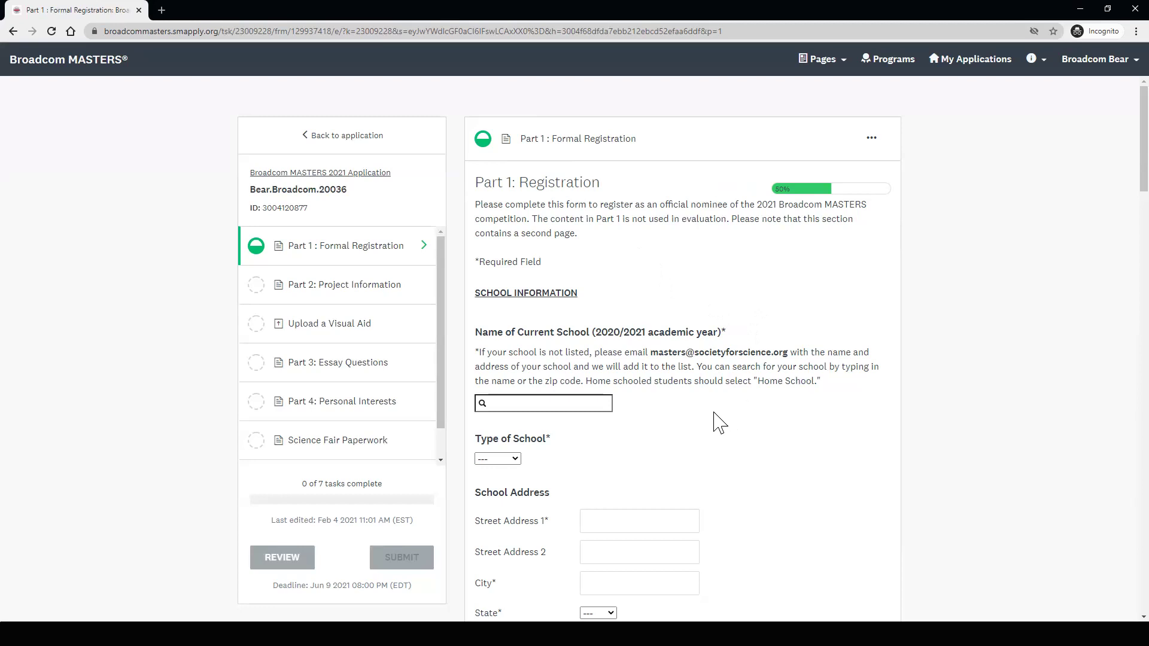
scroll(722, 383, "down", 1)
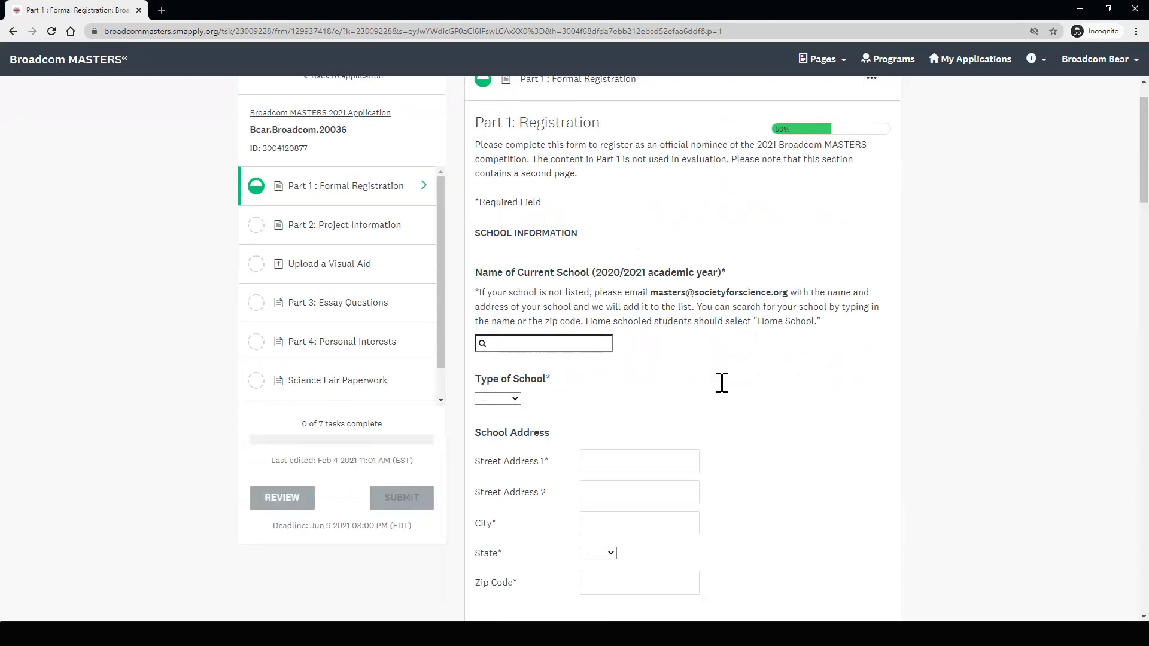
left_click(548, 344)
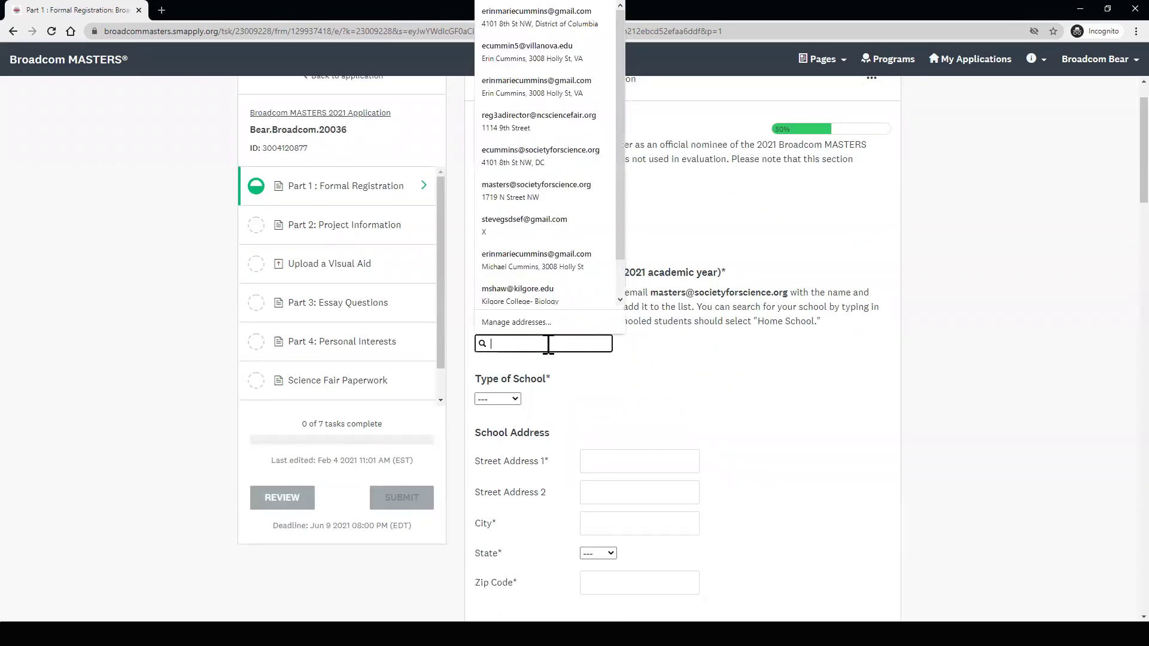
left_click(706, 374)
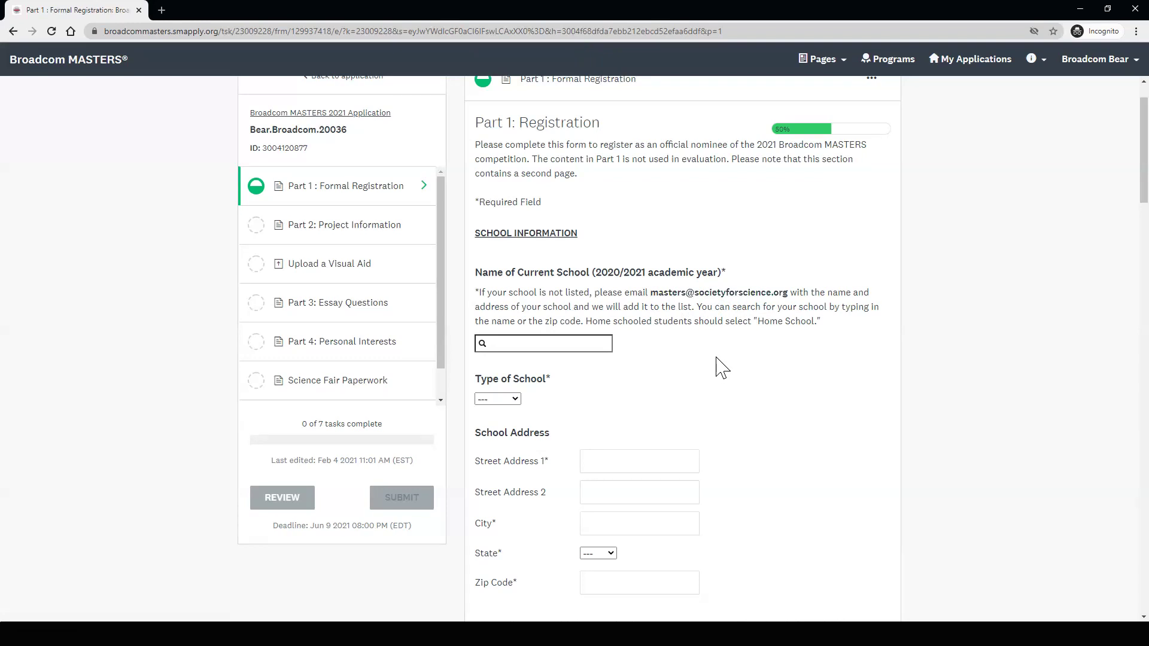
Step: Check the choices for Type of School without selecting one
scroll(721, 367, "down", 2)
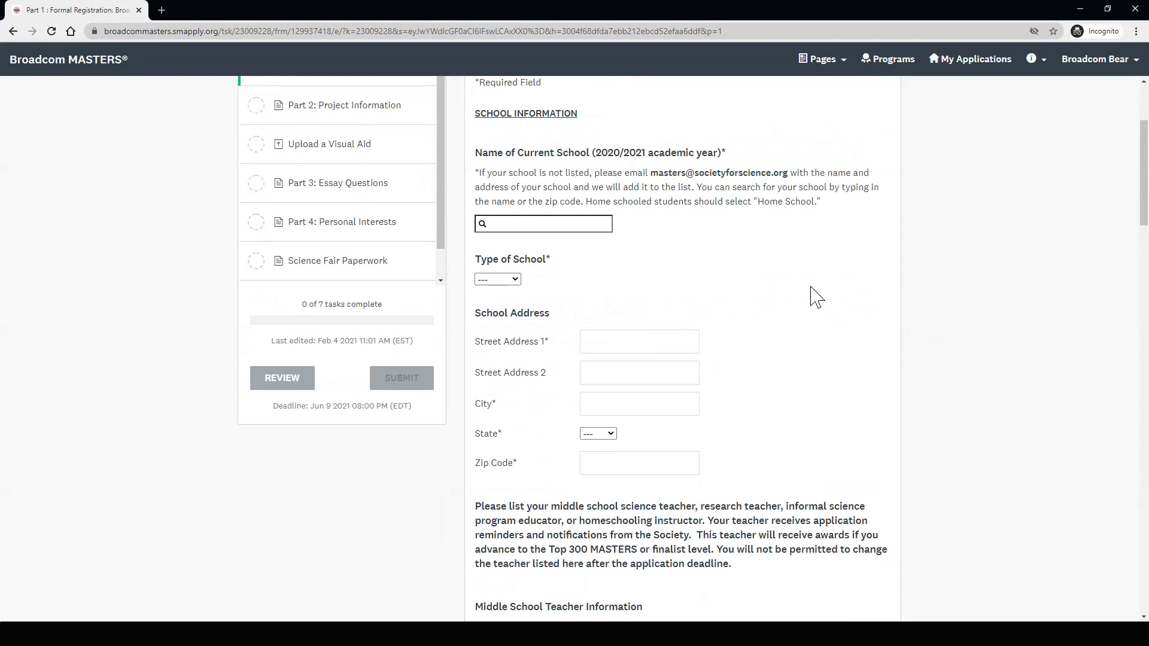
scroll(816, 299, "down", 2)
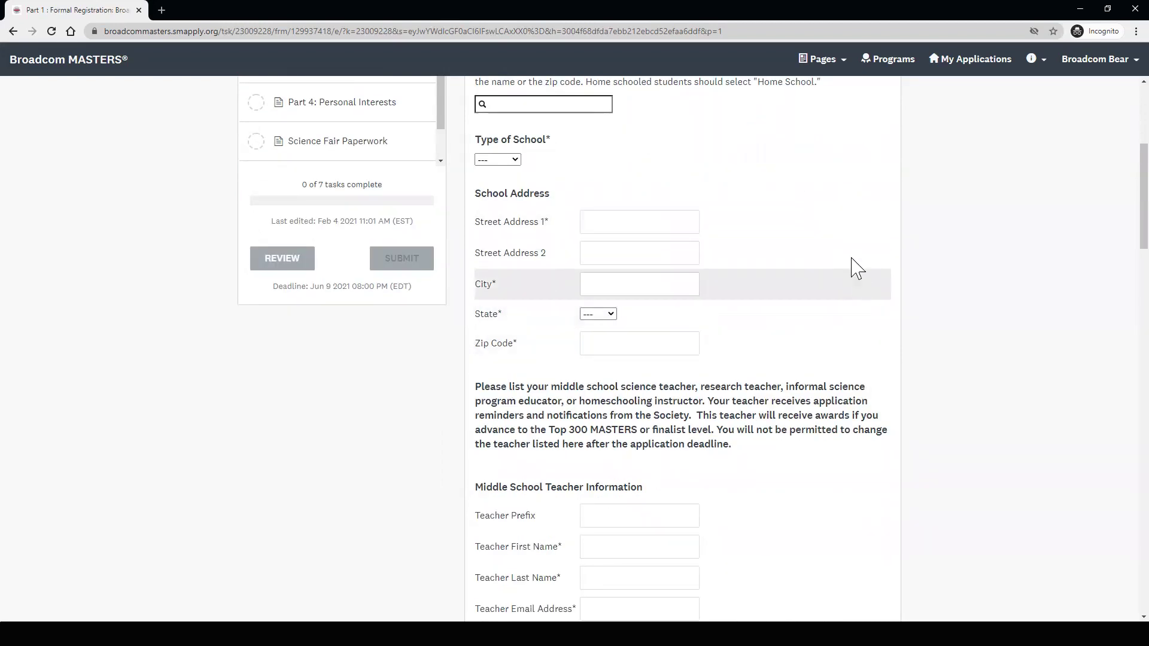
left_click(498, 159)
left_click(498, 164)
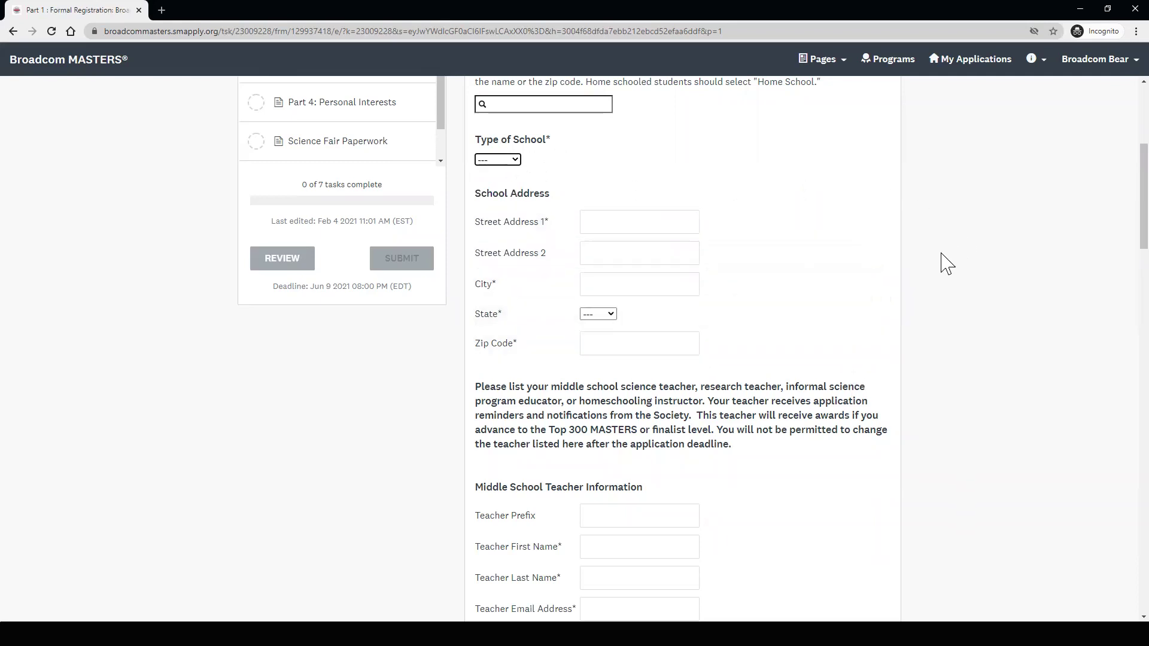
Step: Review the middle school teacher section and answer Yes to identifying this teacher as the research mentor
scroll(924, 274, "down", 2)
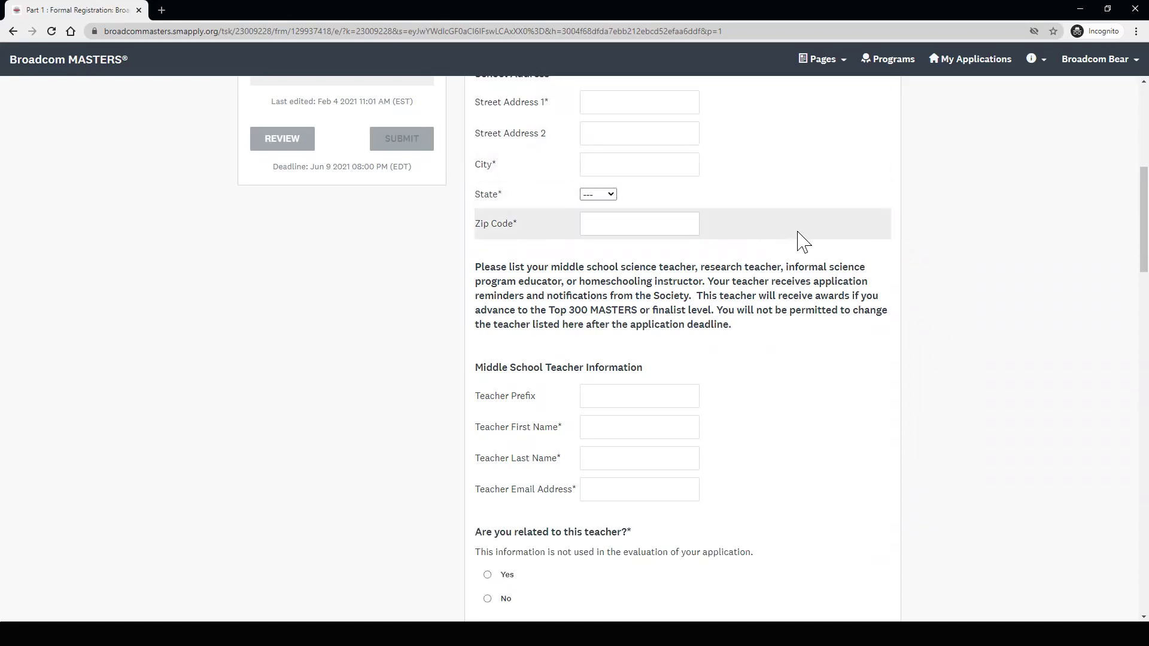
scroll(801, 240, "down", 1)
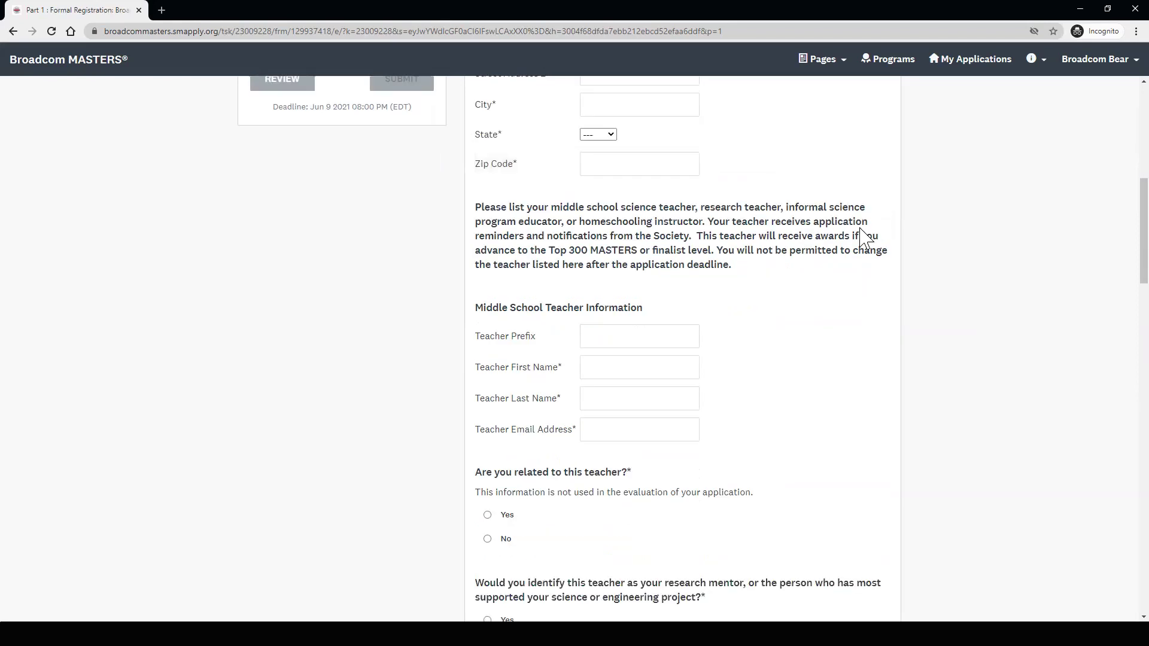
scroll(845, 248, "down", 1)
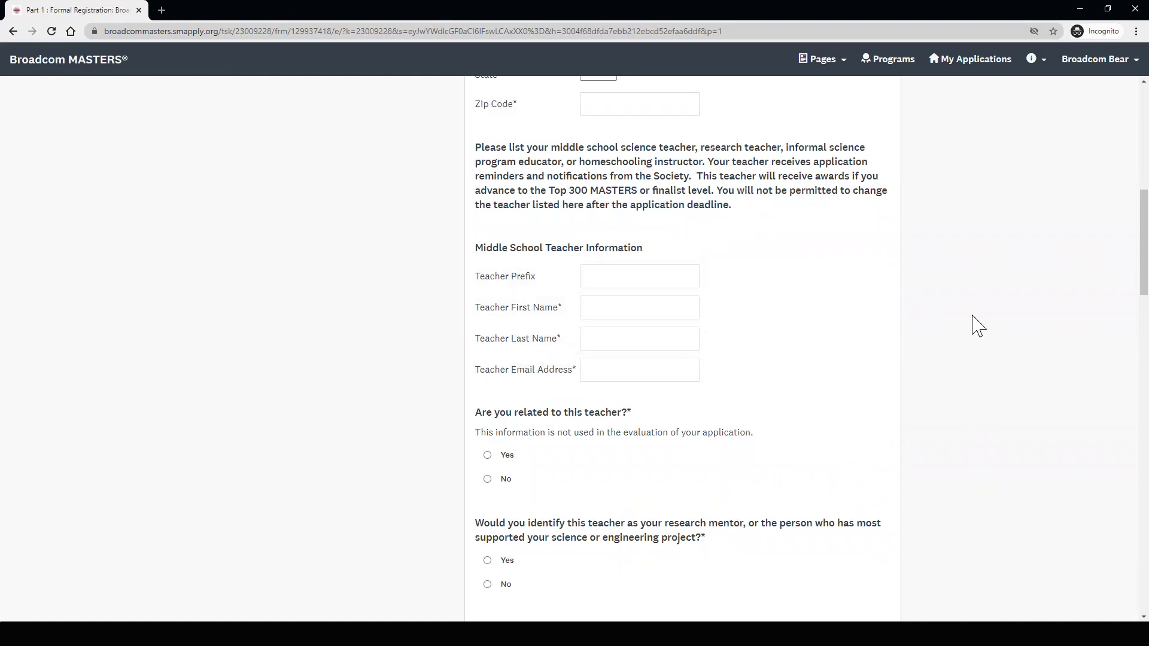
scroll(977, 326, "down", 1)
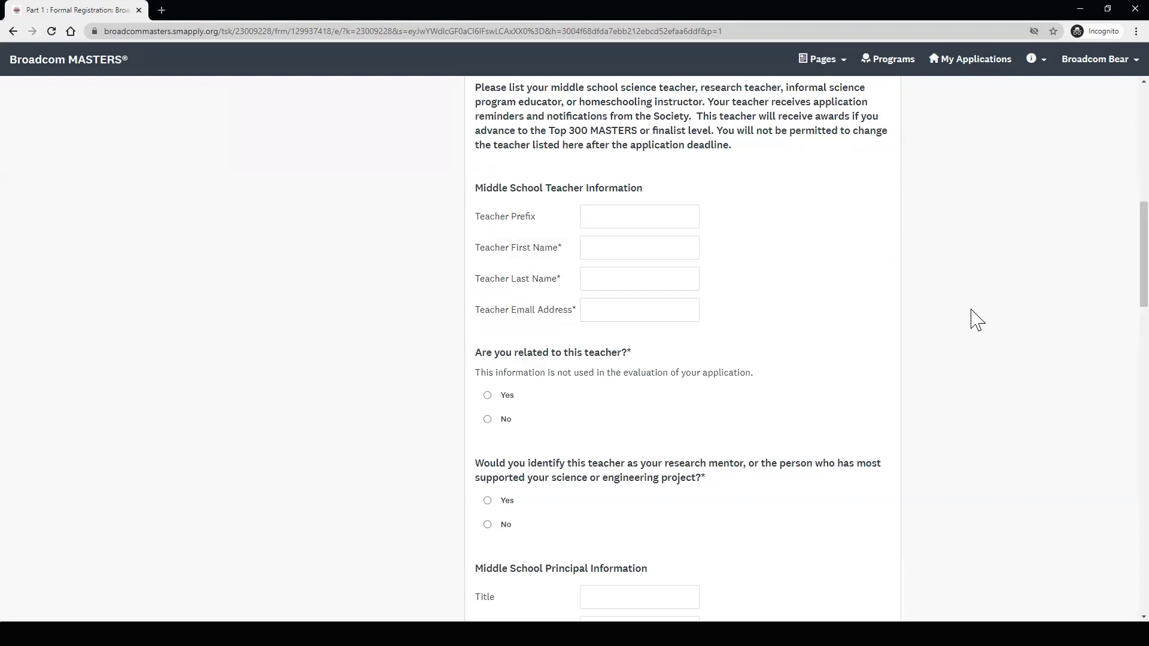
scroll(977, 320, "down", 1)
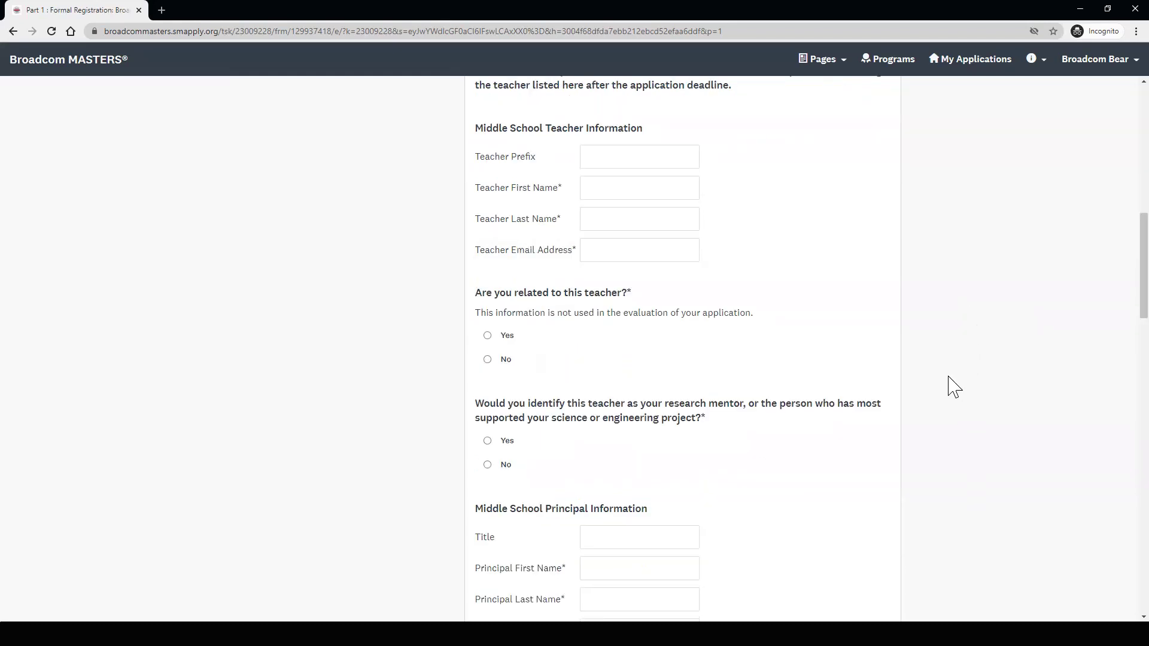
scroll(932, 404, "down", 1)
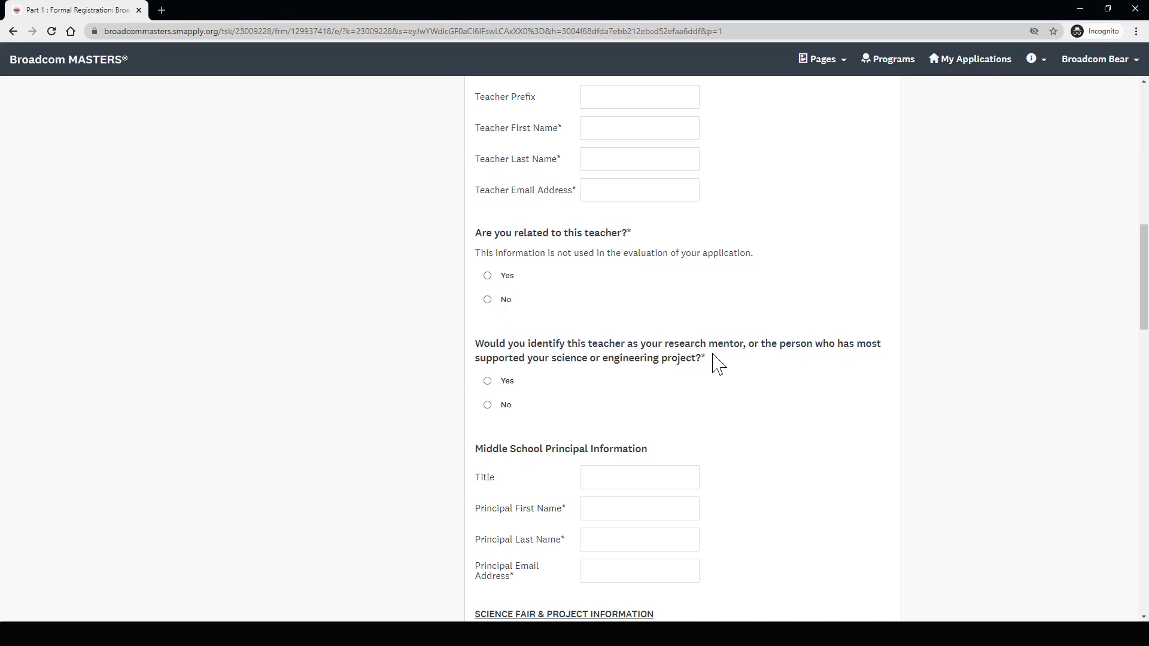
scroll(718, 364, "down", 1)
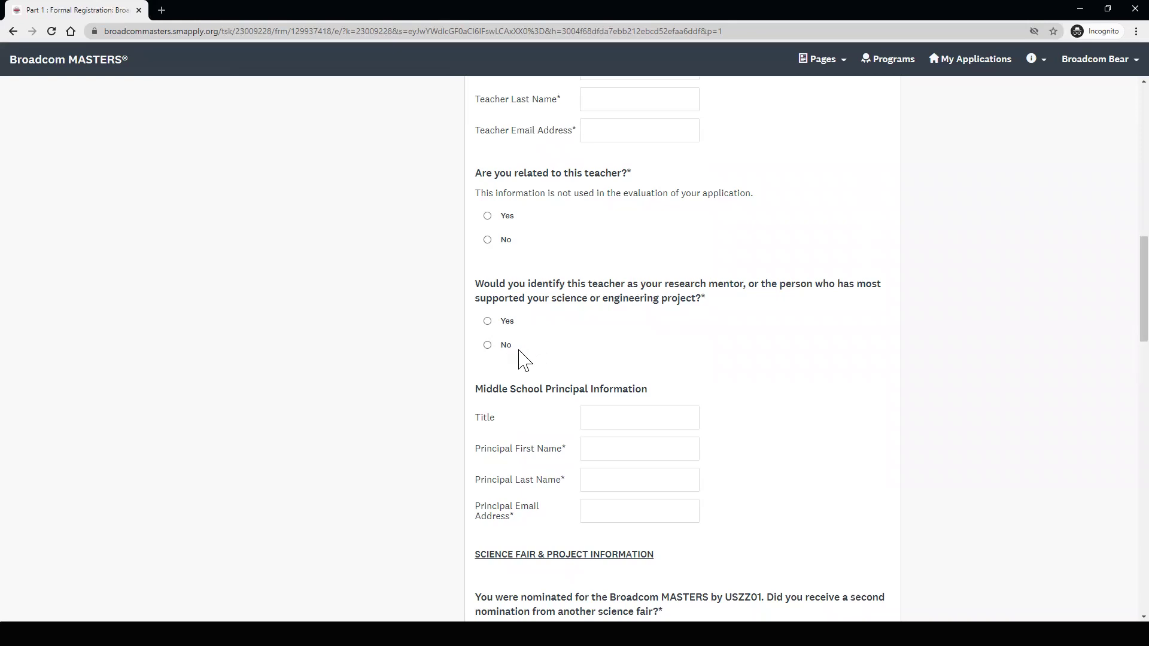
left_click(488, 322)
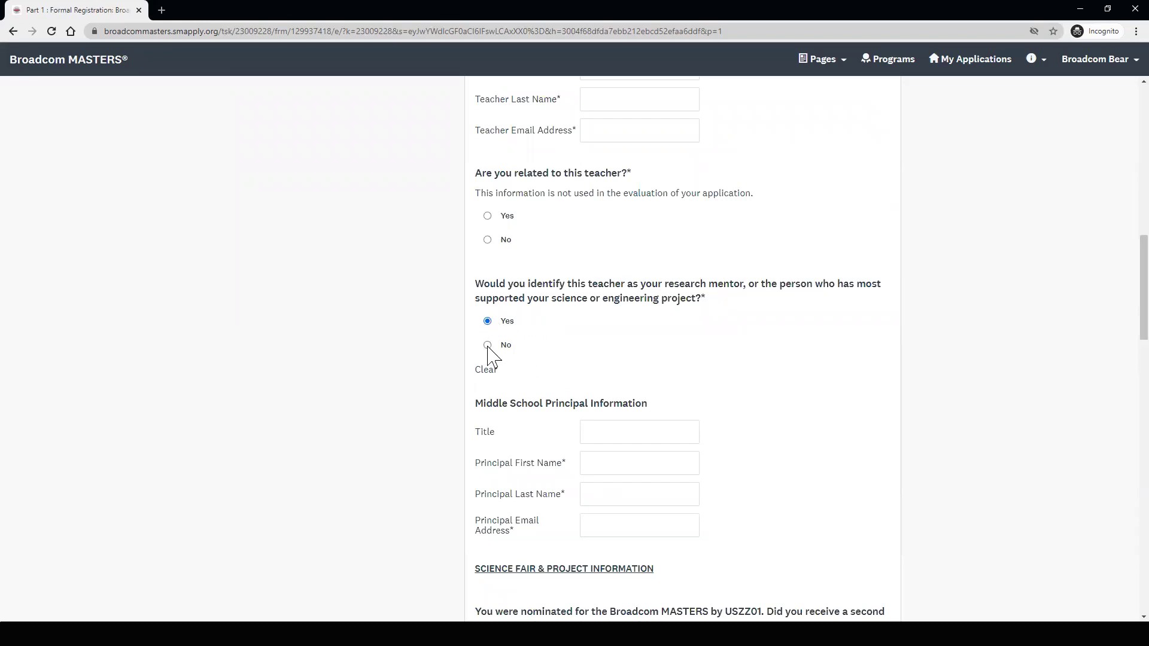
Step: Preview the project mentor fields offered for a No answer to the research mentor question, and return the answer to Yes
left_click(487, 345)
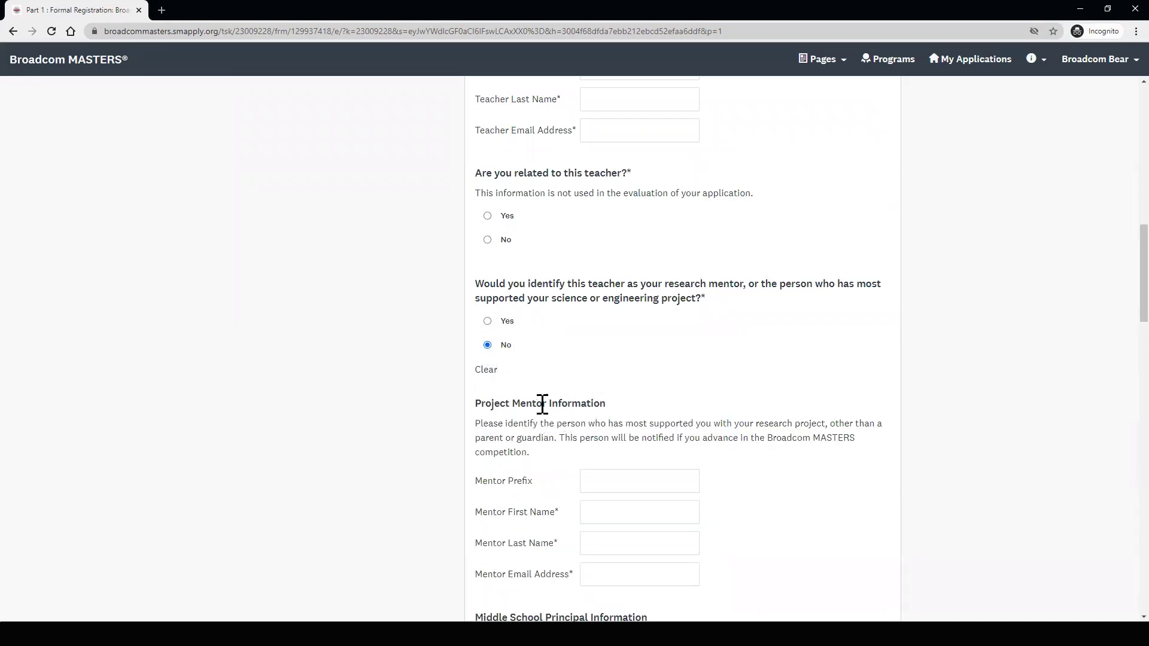
scroll(837, 426, "down", 1)
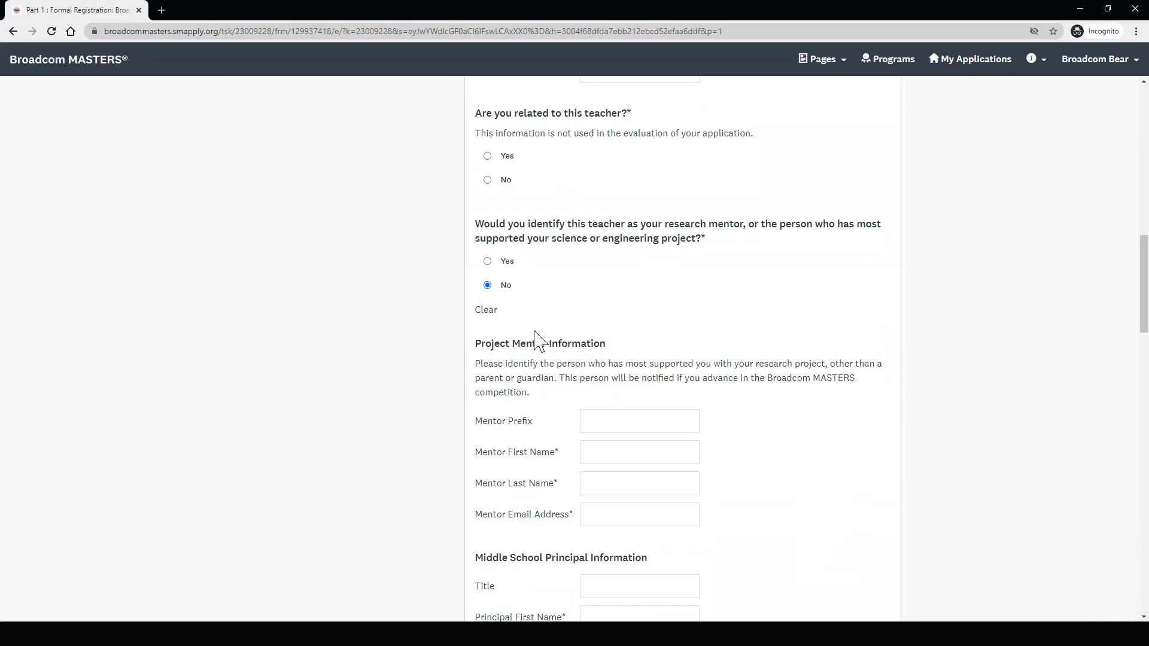
key("Up")
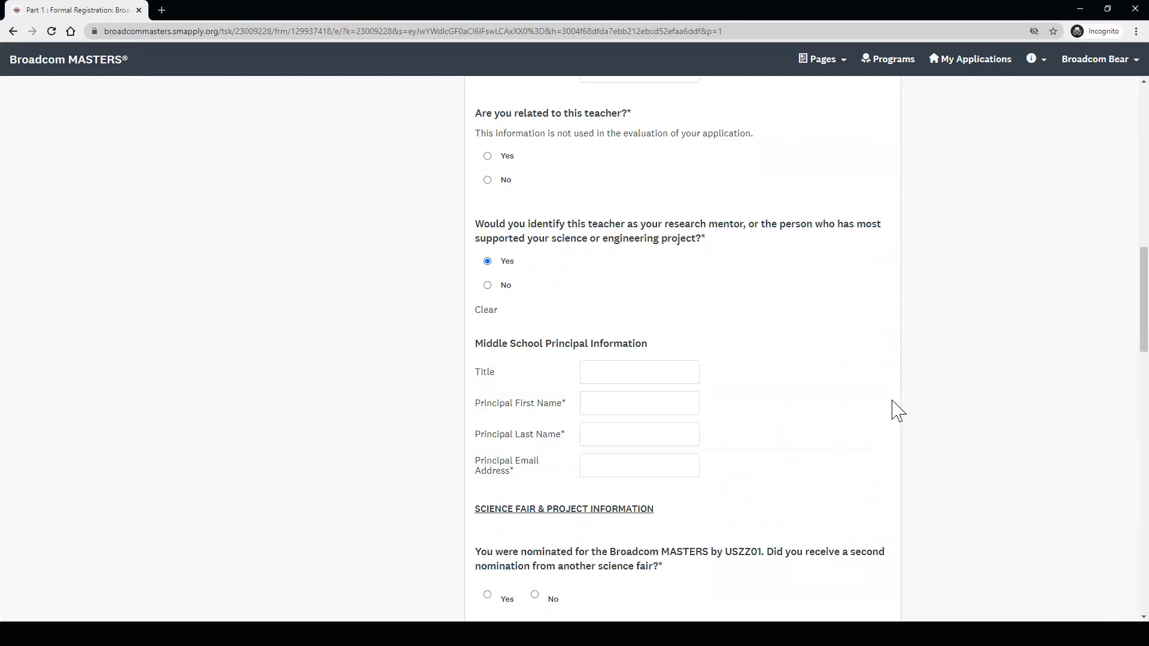
Step: Answer Yes to receiving a second nomination from another science fair and No to this being a team project
scroll(898, 411, "down", 7)
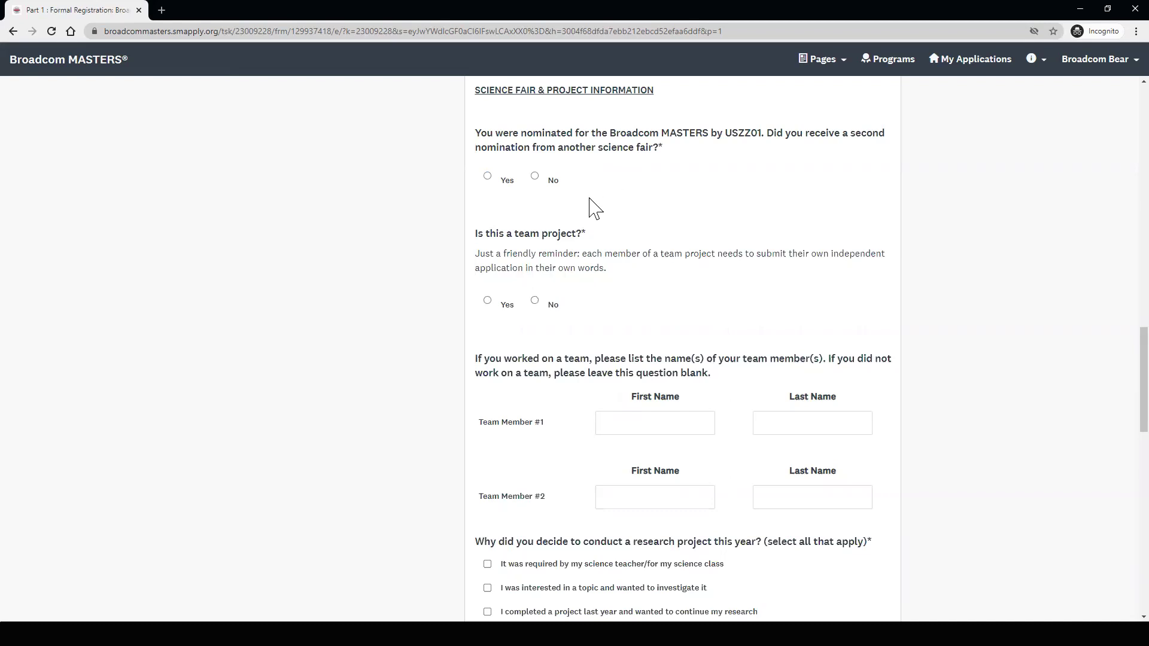
left_click(488, 176)
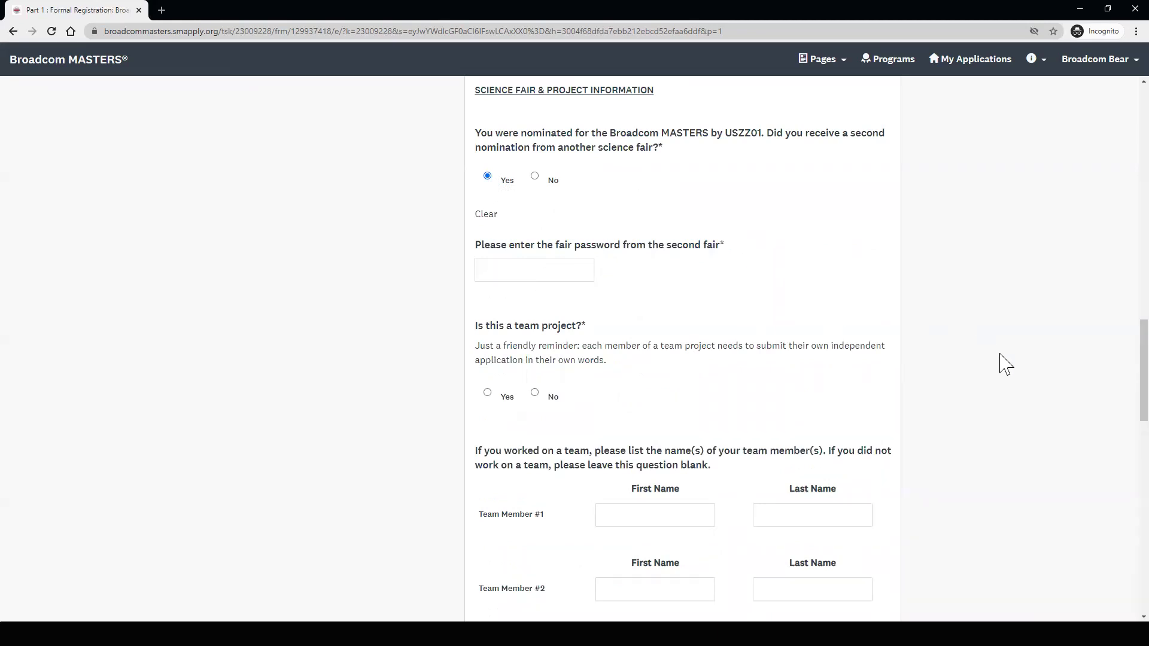
scroll(1027, 354, "down", 2)
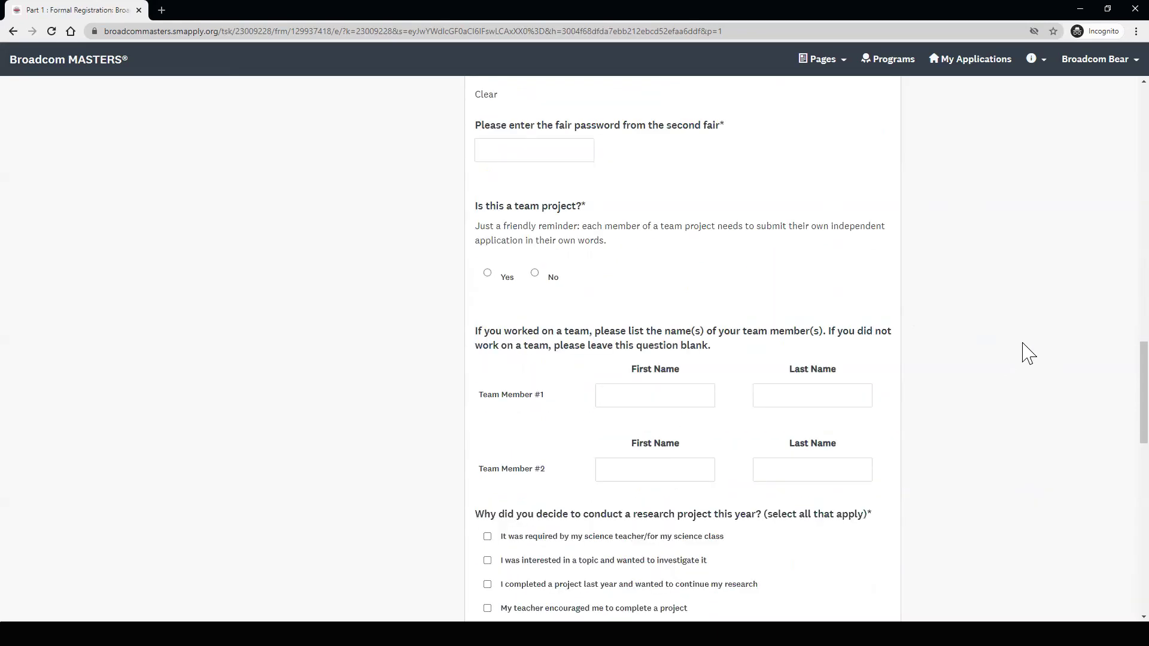
scroll(1027, 354, "down", 1)
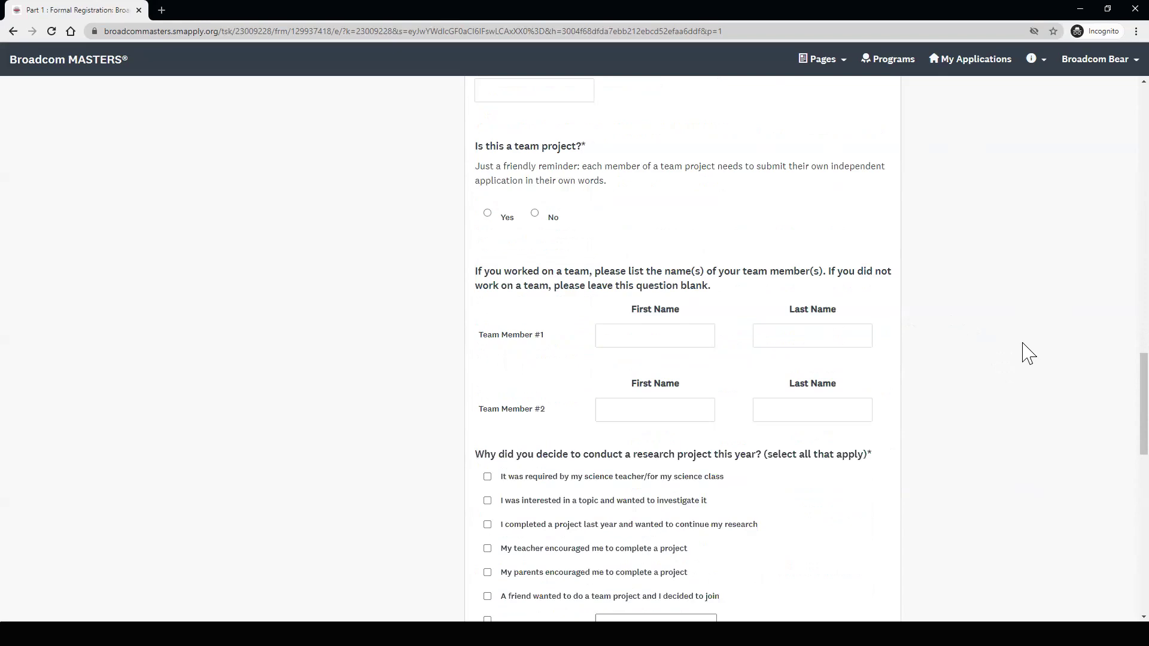
left_click(489, 214)
left_click(536, 214)
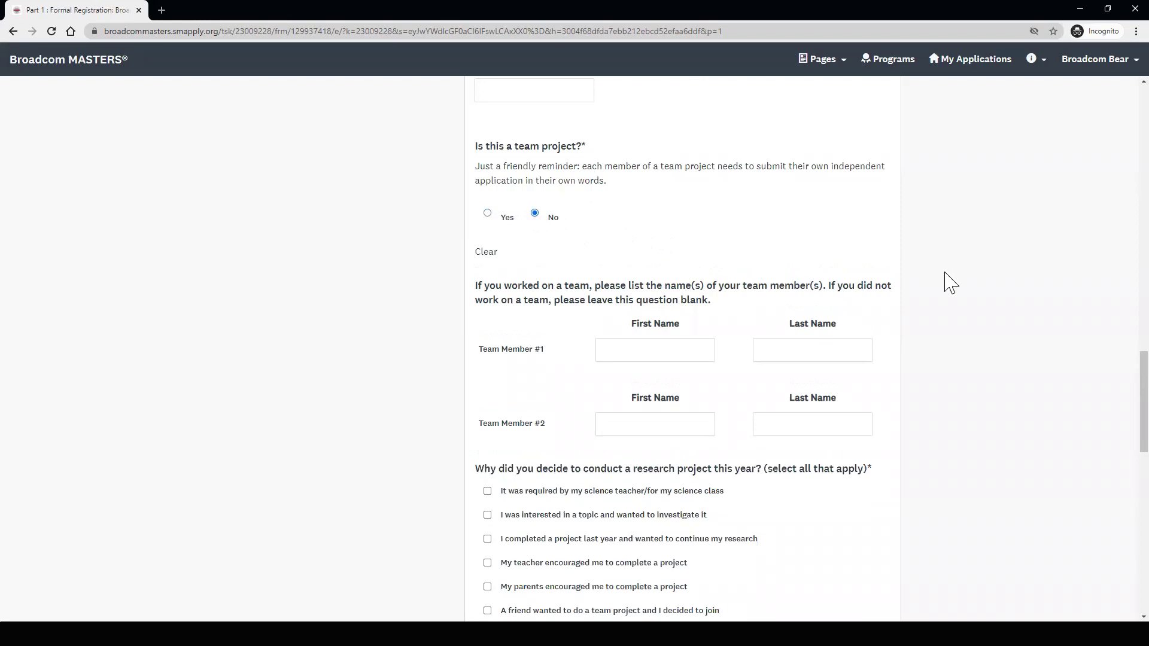
Step: Examine the questions on team members, reasons for the research project, research experience, invention status and patents
scroll(950, 284, "down", 1)
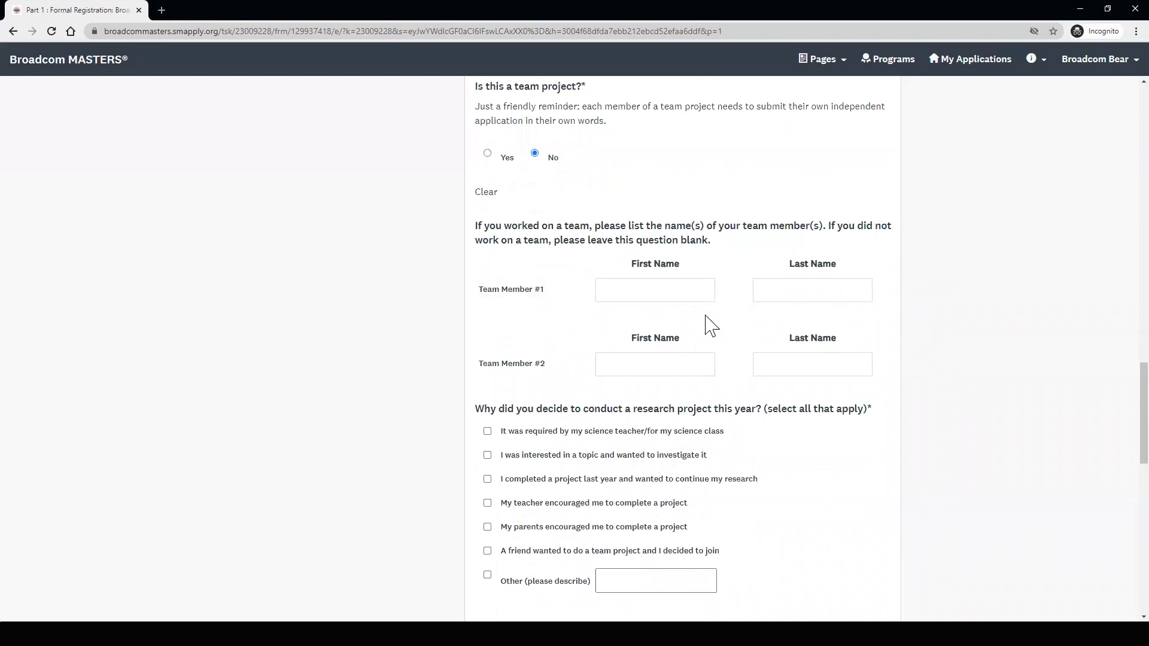
scroll(939, 349, "down", 1)
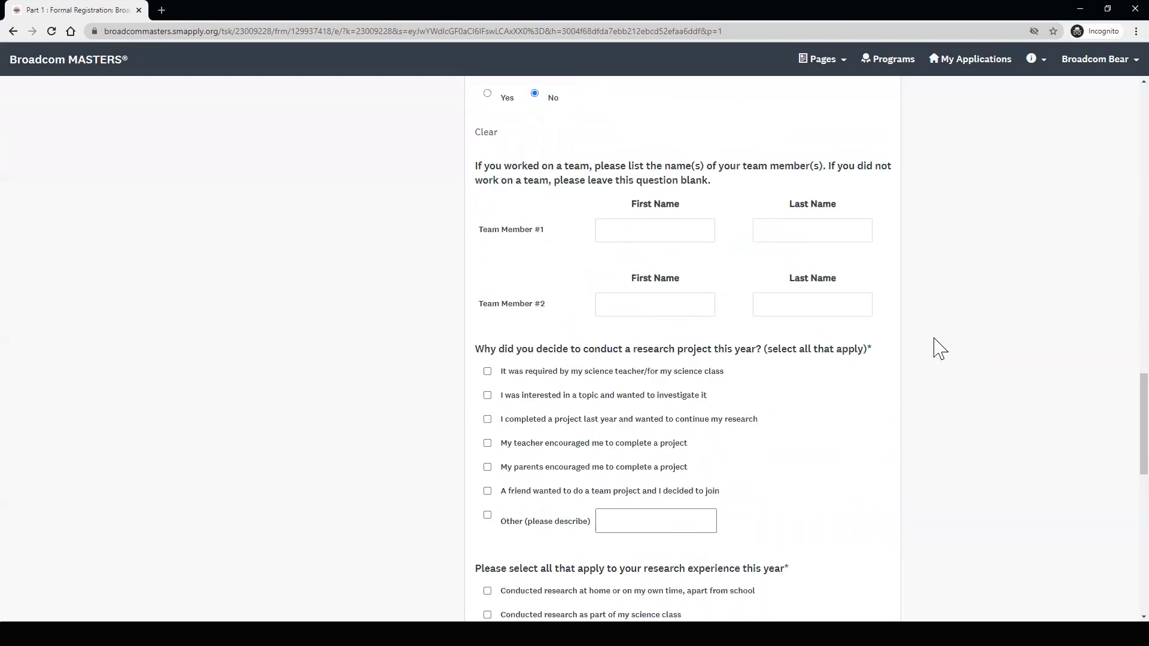
scroll(939, 349, "down", 1)
scroll(939, 348, "down", 3)
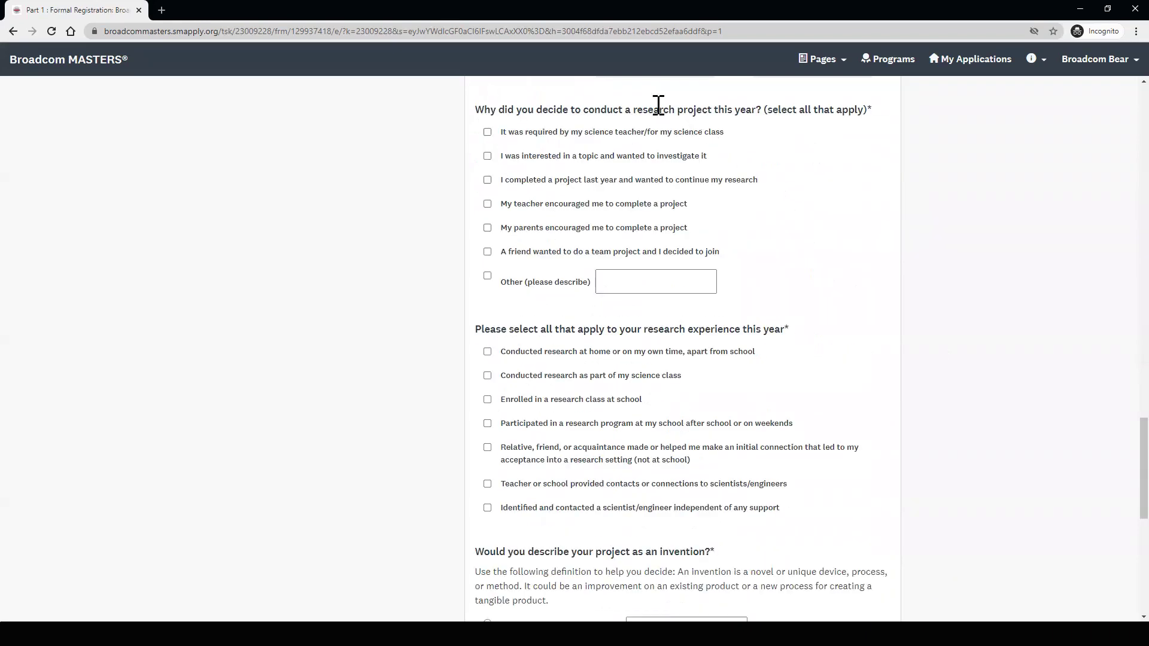
scroll(464, 339, "down", 4)
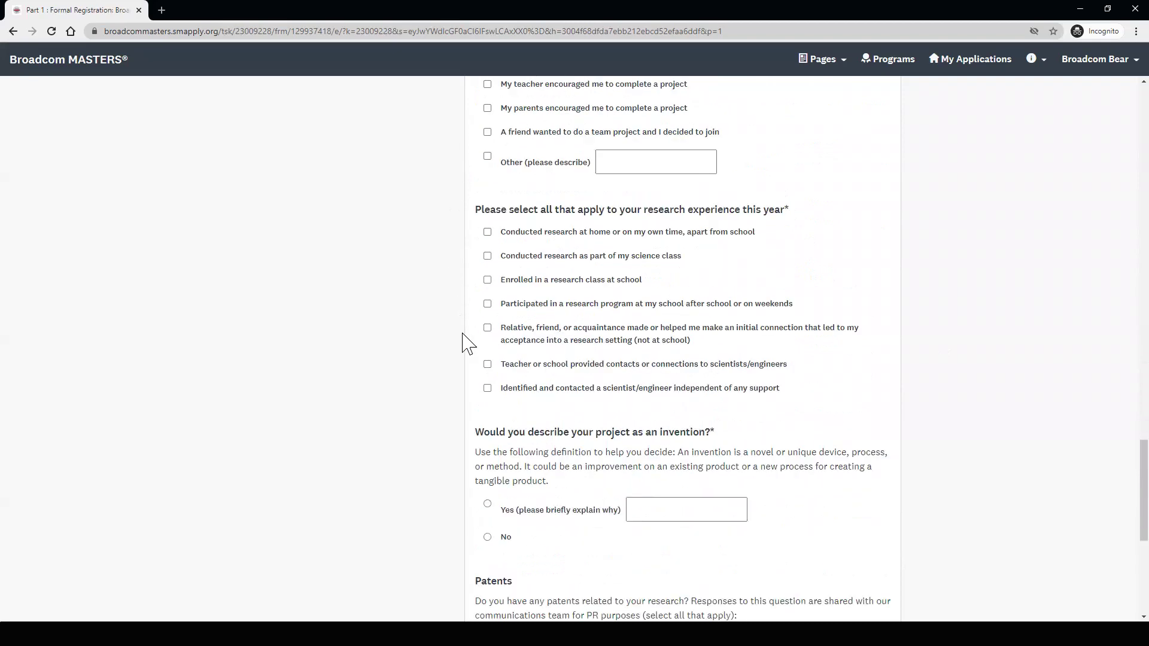
scroll(516, 351, "down", 2)
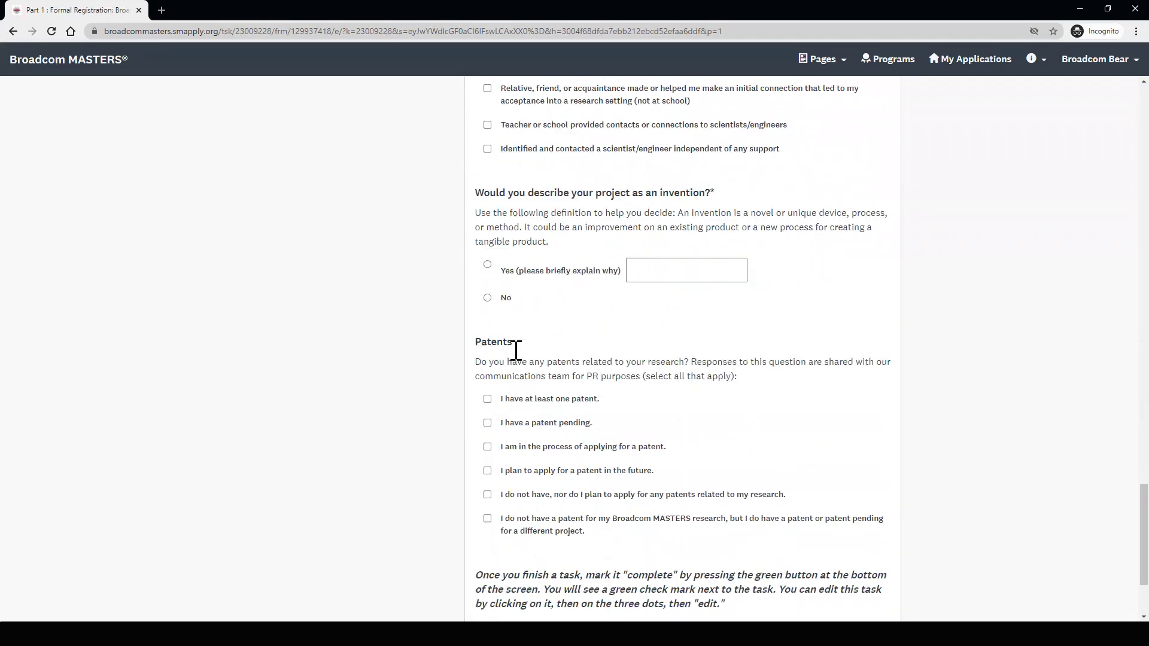
scroll(515, 359, "up", 2)
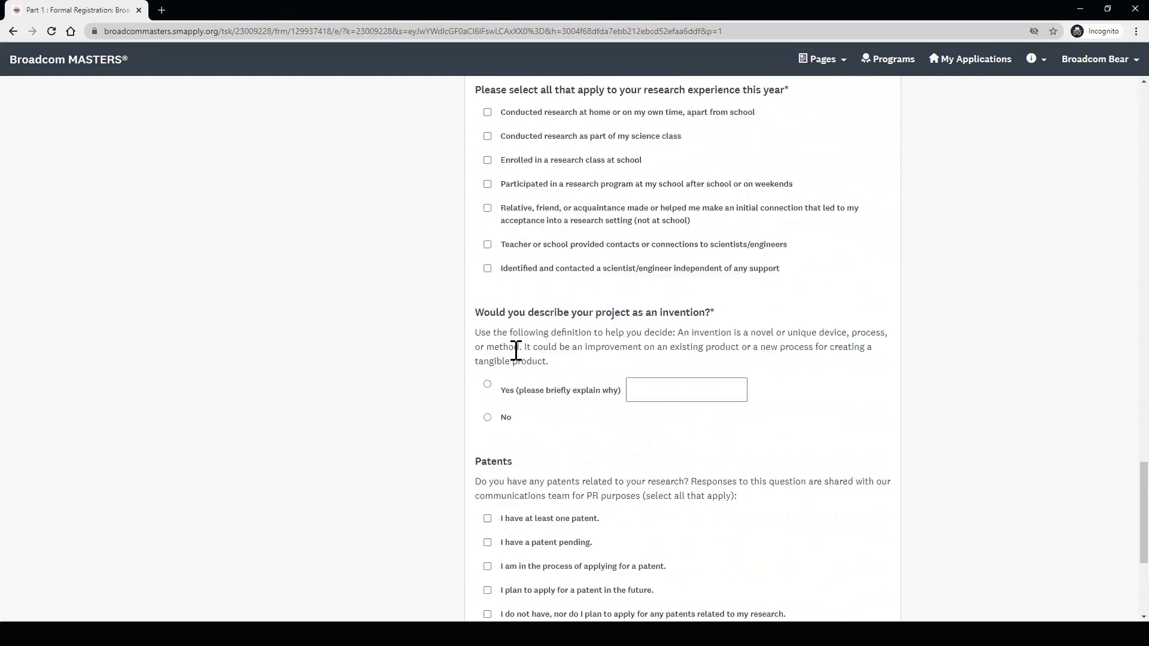
scroll(516, 351, "up", 1)
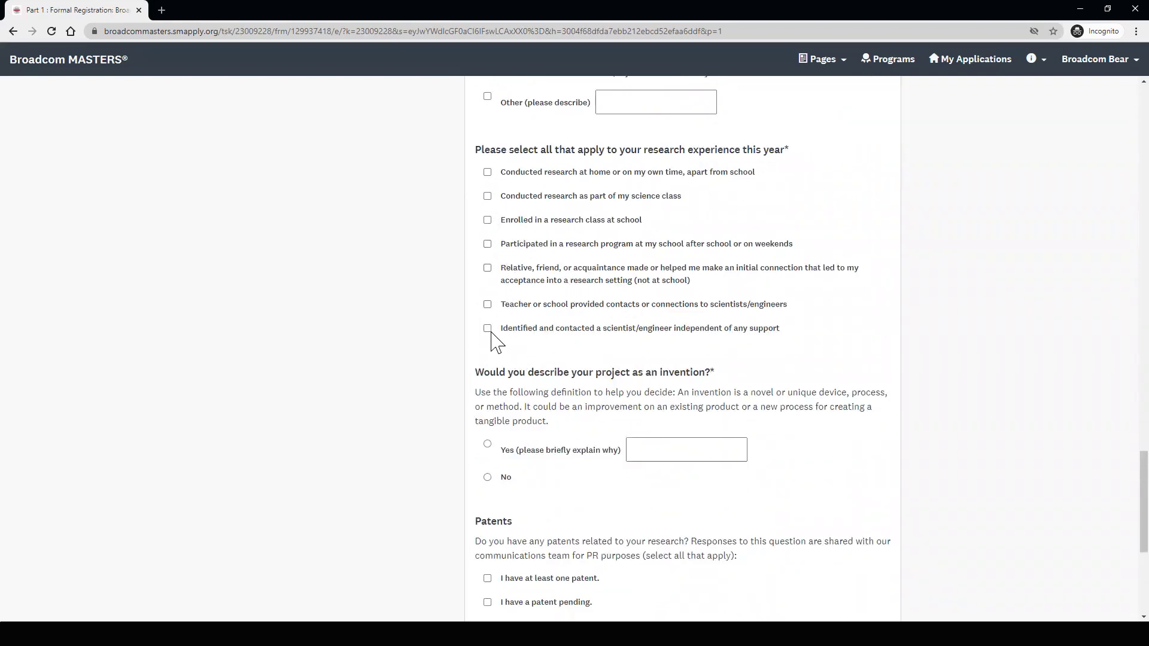
scroll(435, 323, "up", 3)
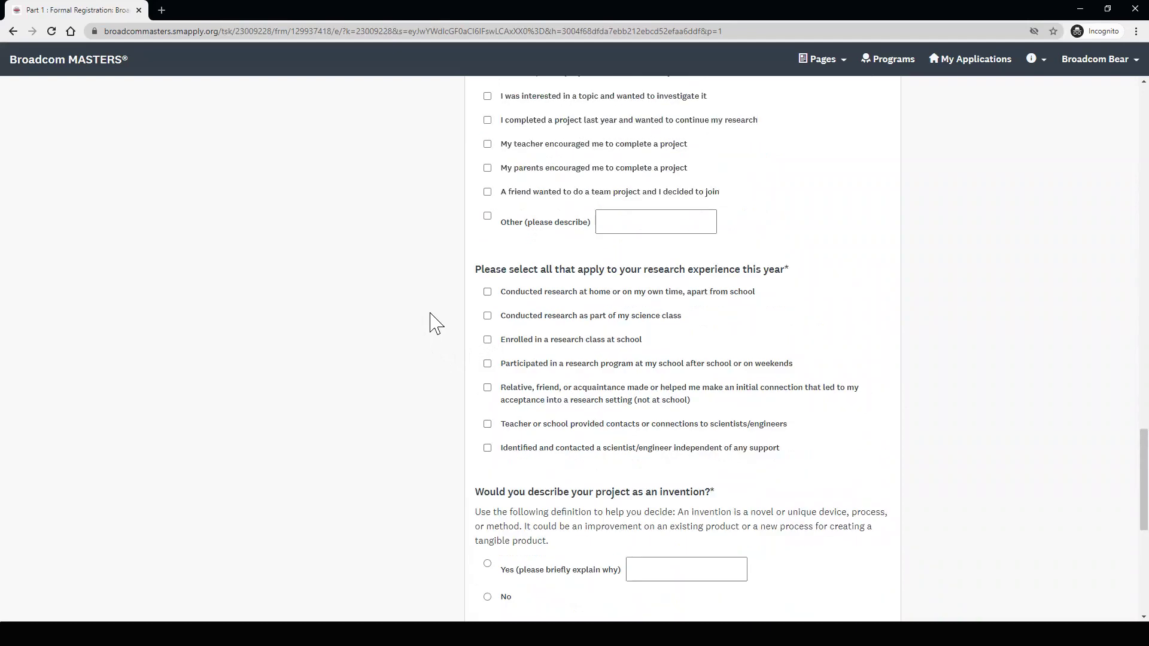
scroll(435, 323, "down", 4)
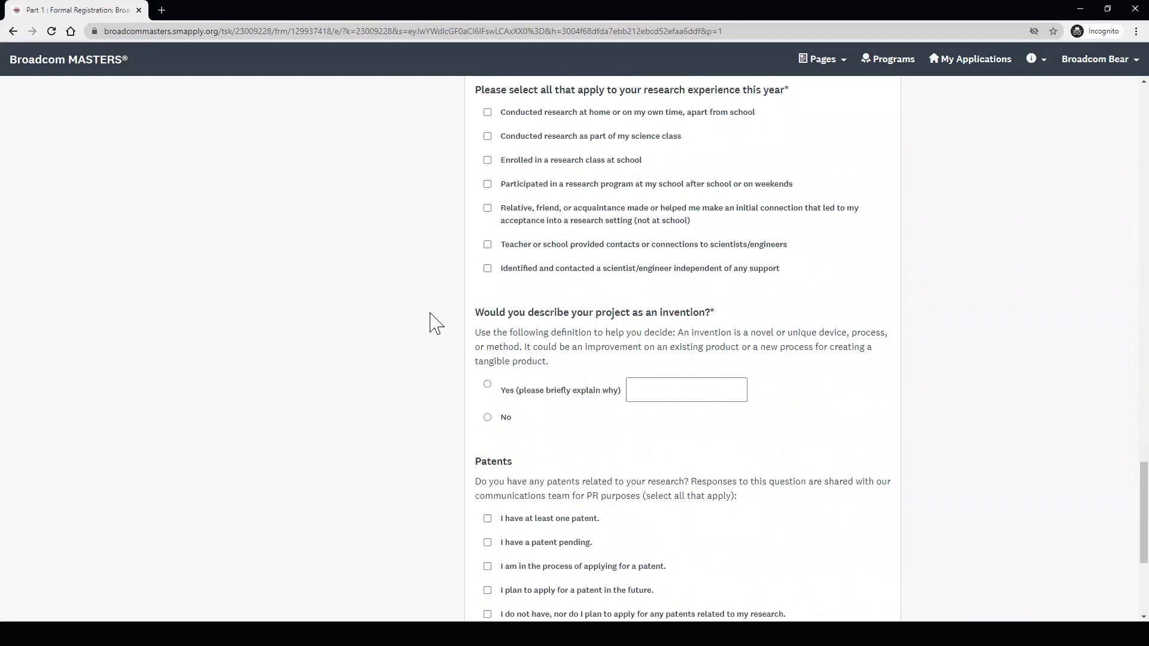
Step: Complete the invention and patent questions with No and "I plan to apply for a patent in the future", and mark the form as complete
scroll(435, 324, "down", 4)
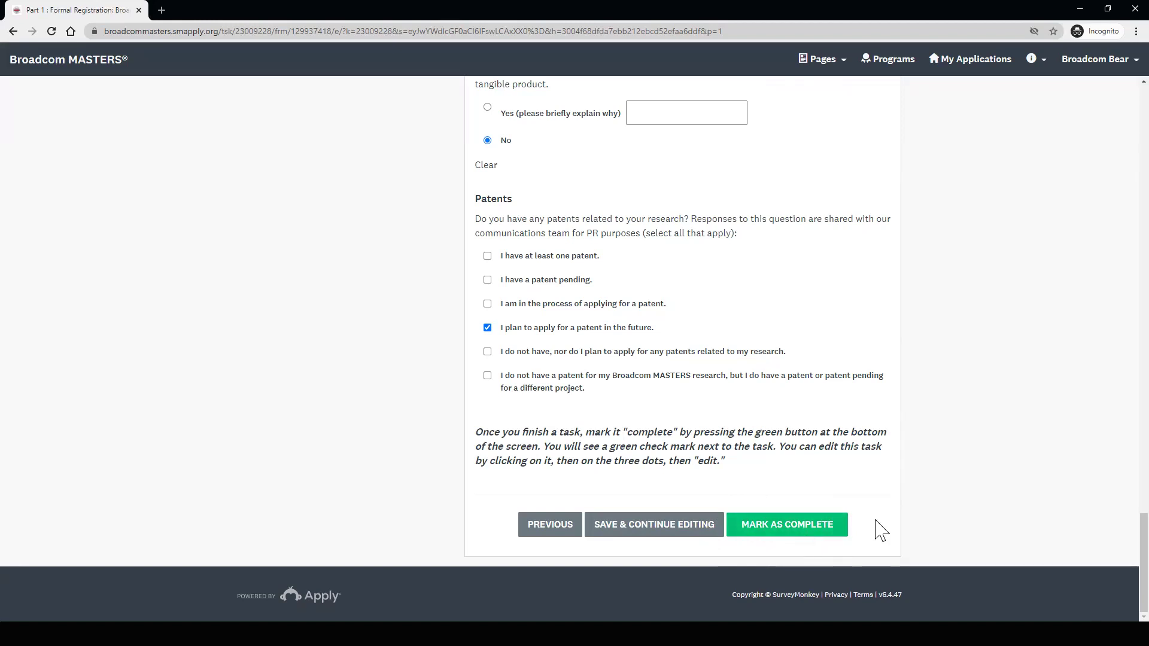
left_click(798, 536)
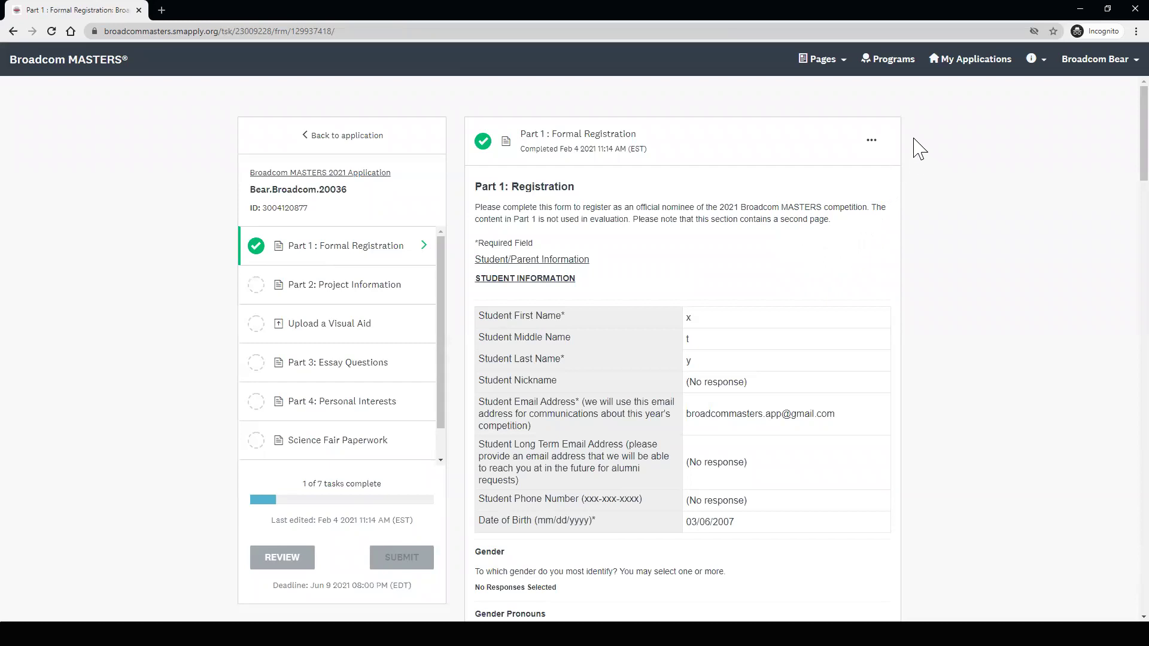
Step: Check the actions available for the completed Part 1: Formal Registration task without choosing one
left_click(873, 146)
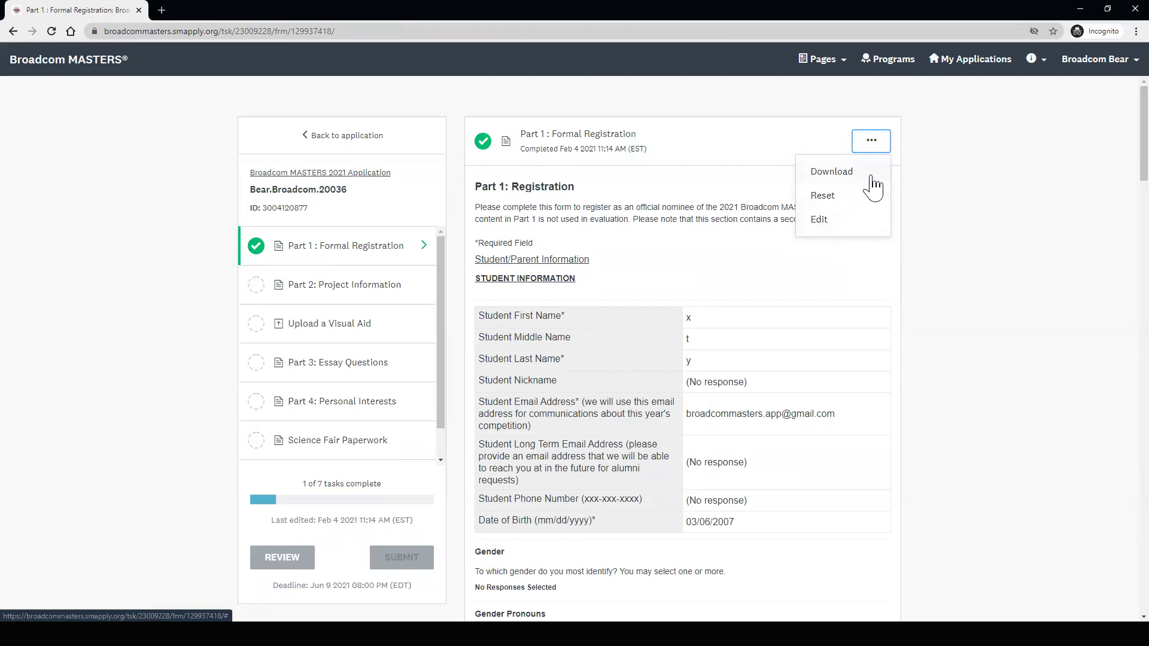
left_click(1028, 299)
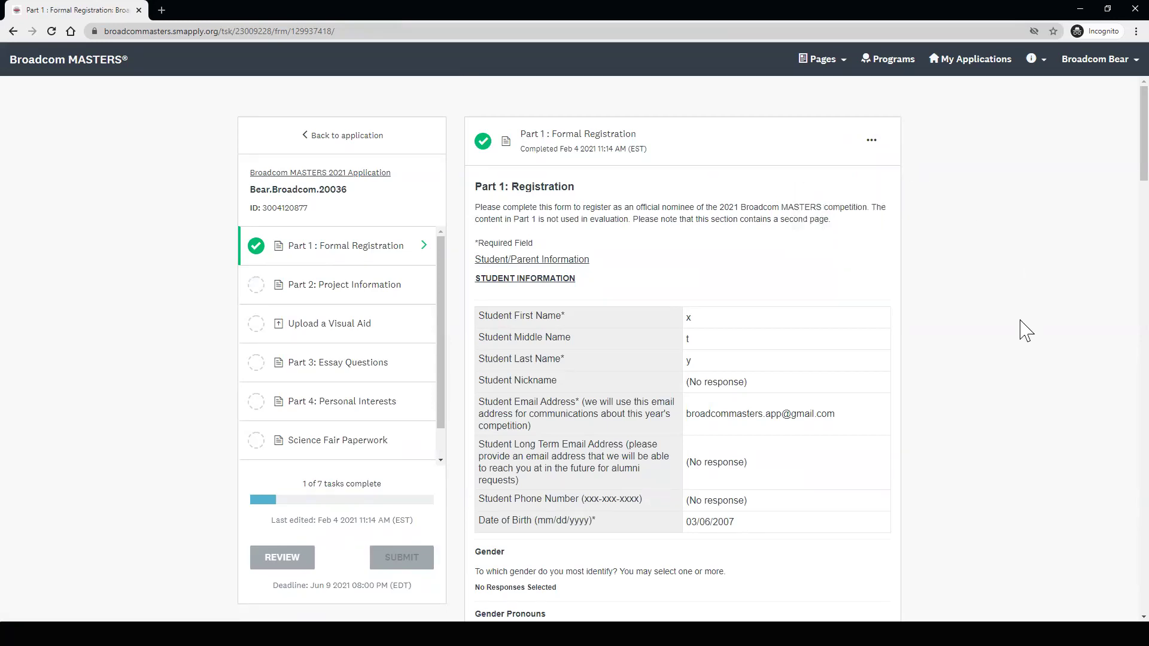